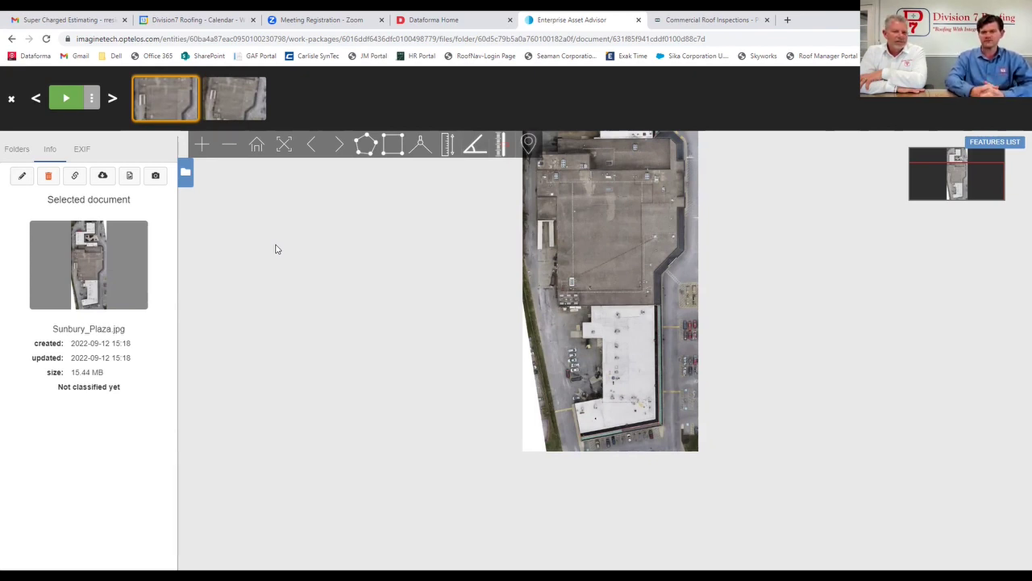
# Close and reopen the Sunbury_Plaza.jpg ortho, switch to Sunbury_Plaza.tif and check that file's size and image
pyautogui.click(11, 100)
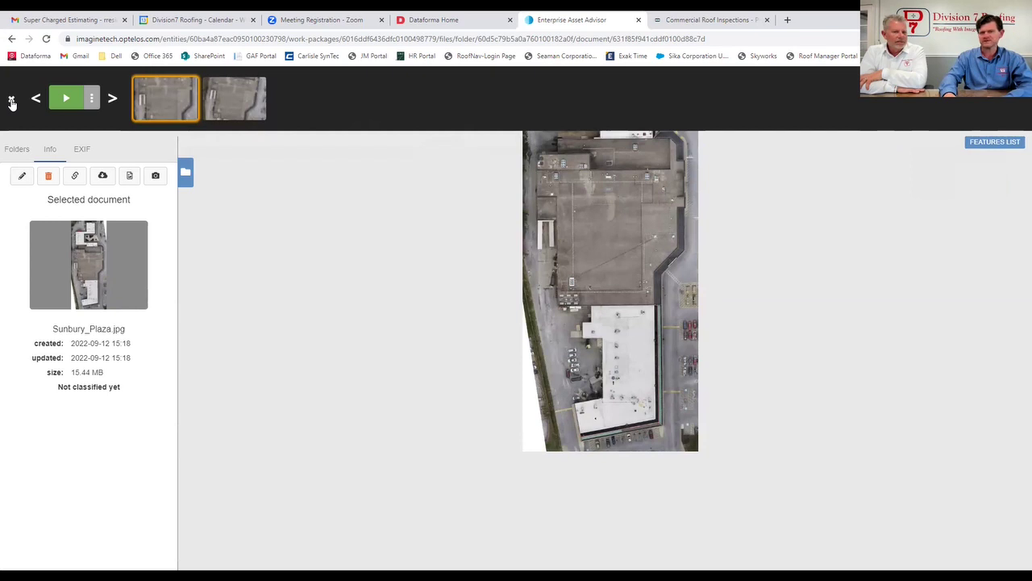
pyautogui.click(11, 103)
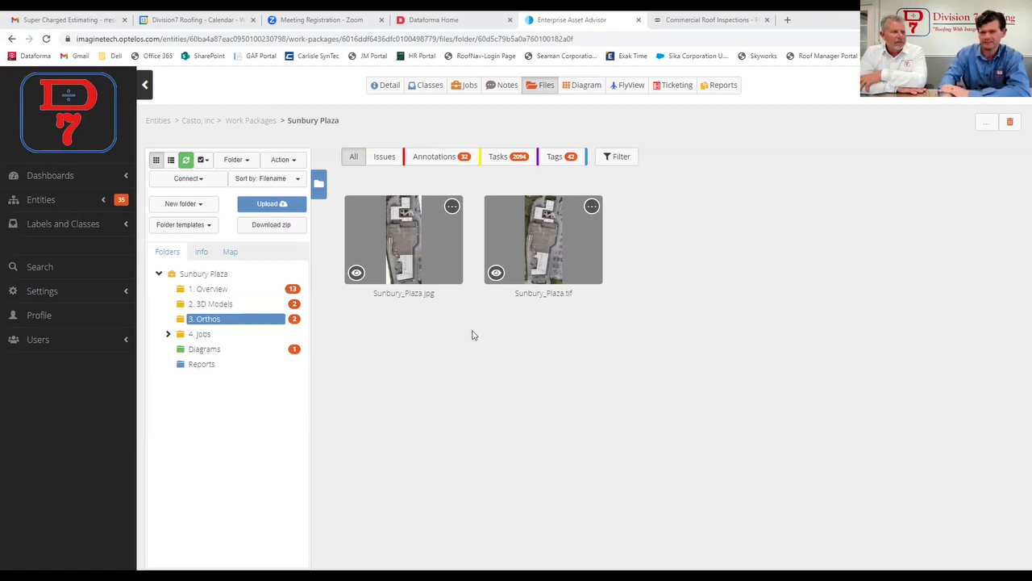
pyautogui.click(419, 266)
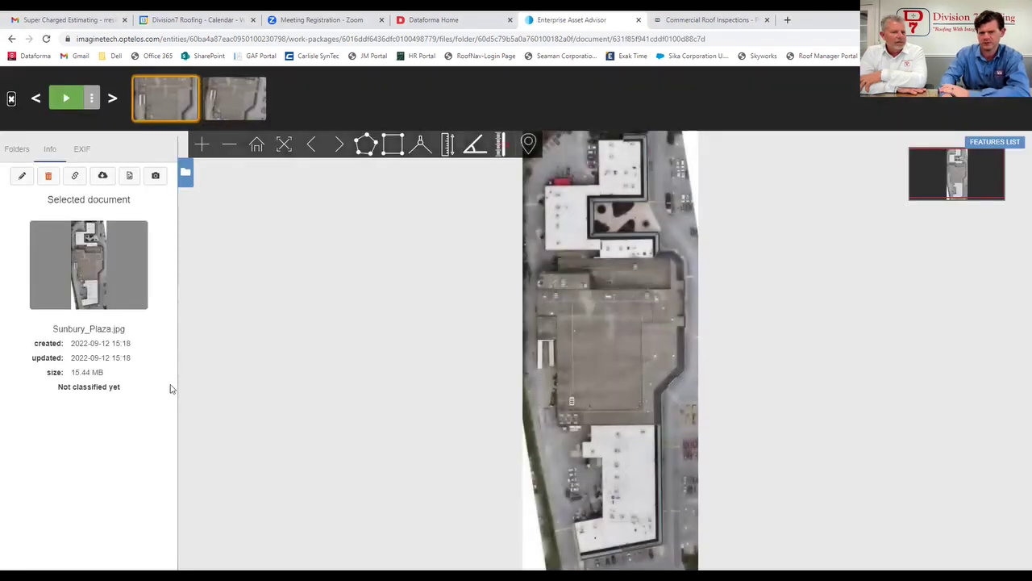
pyautogui.click(246, 101)
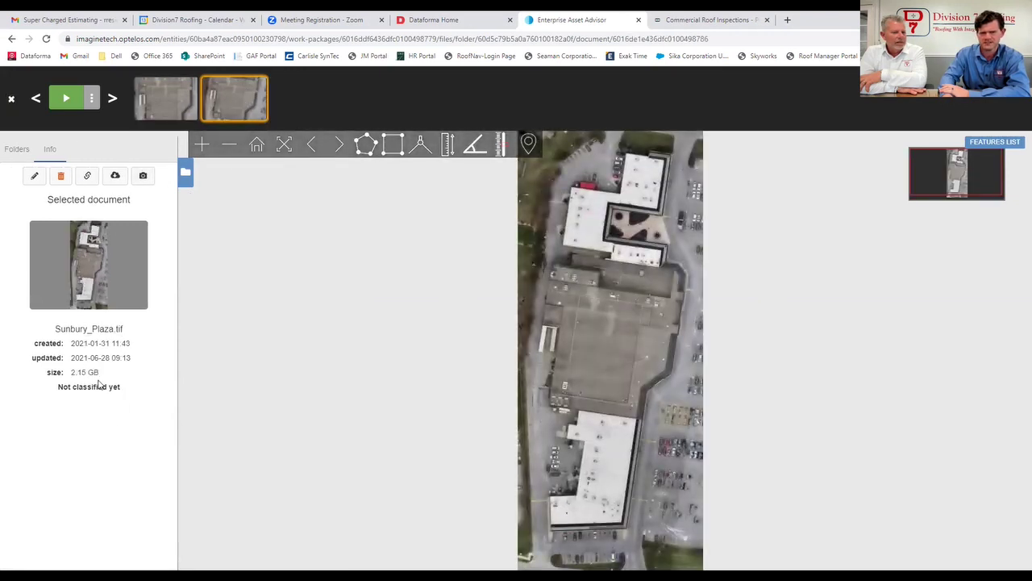
pyautogui.moveTo(100, 372); pyautogui.dragTo(71, 373)
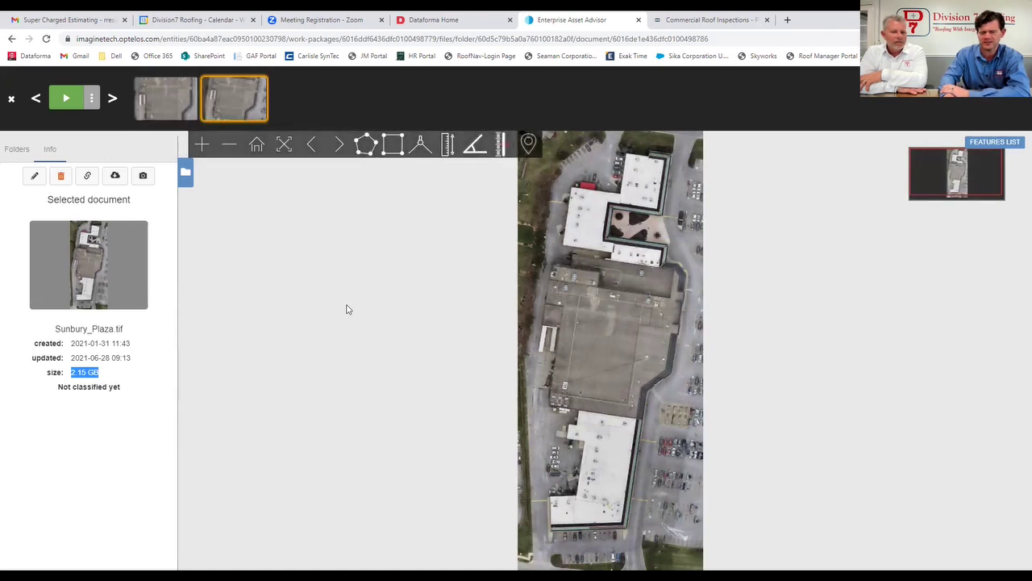
pyautogui.moveTo(572, 478); pyautogui.dragTo(556, 386)
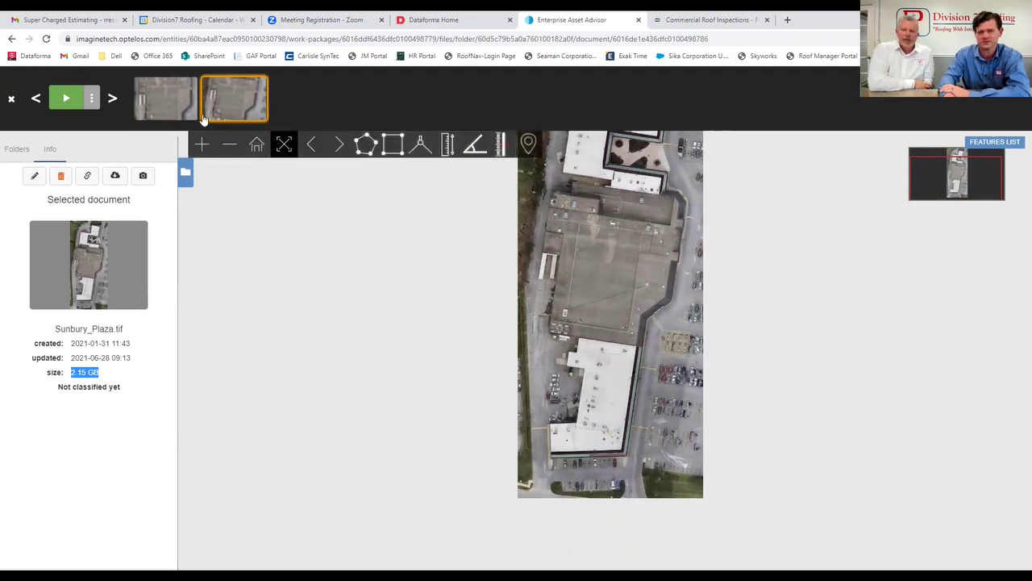
# Return to Sunbury_Plaza.jpg, examine the rooftop units on the southern white roof up close, and close the image viewer
pyautogui.click(176, 99)
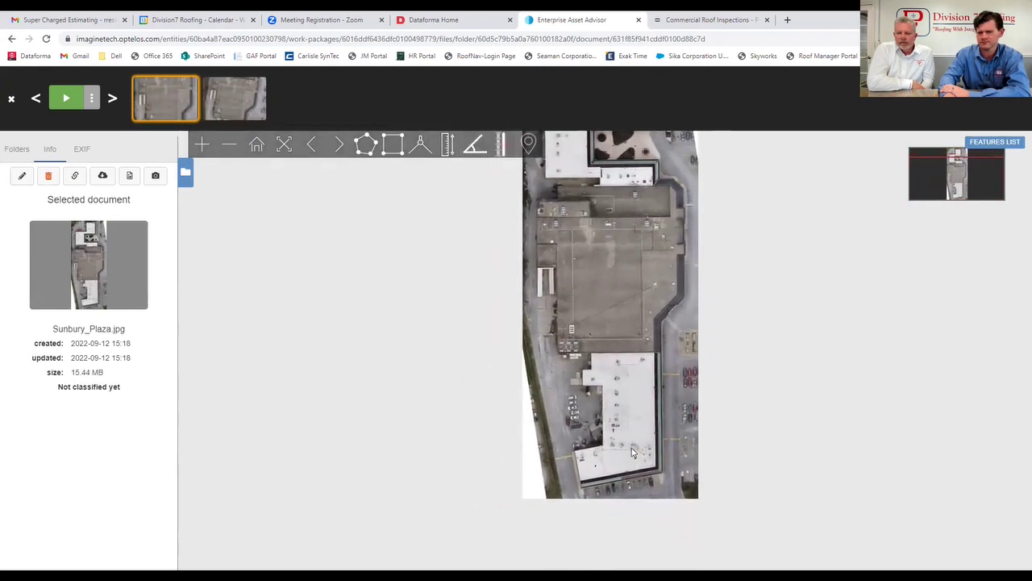
pyautogui.scroll(2, 632, 448)
pyautogui.scroll(5, 632, 448)
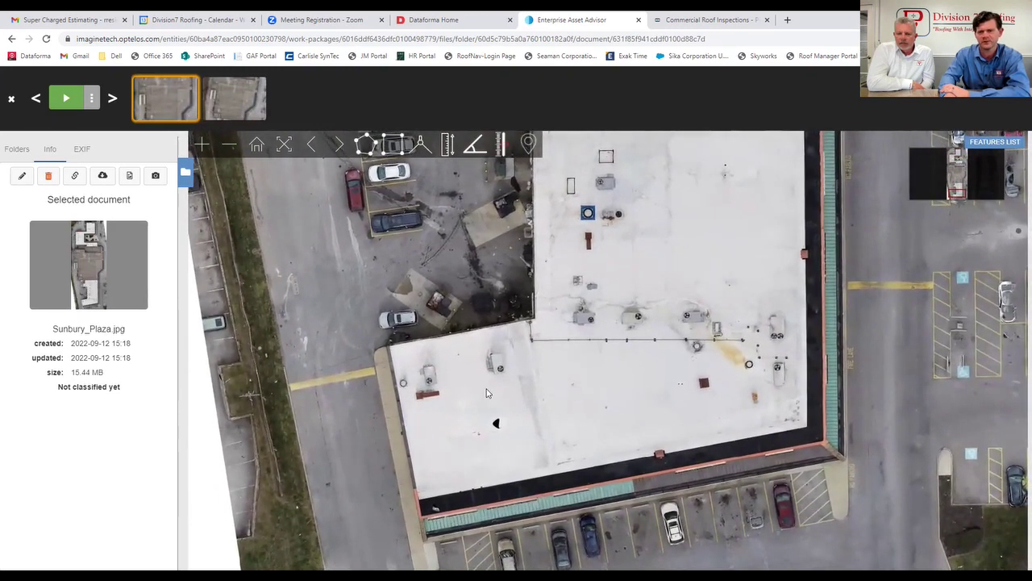
pyautogui.scroll(3, 476, 385)
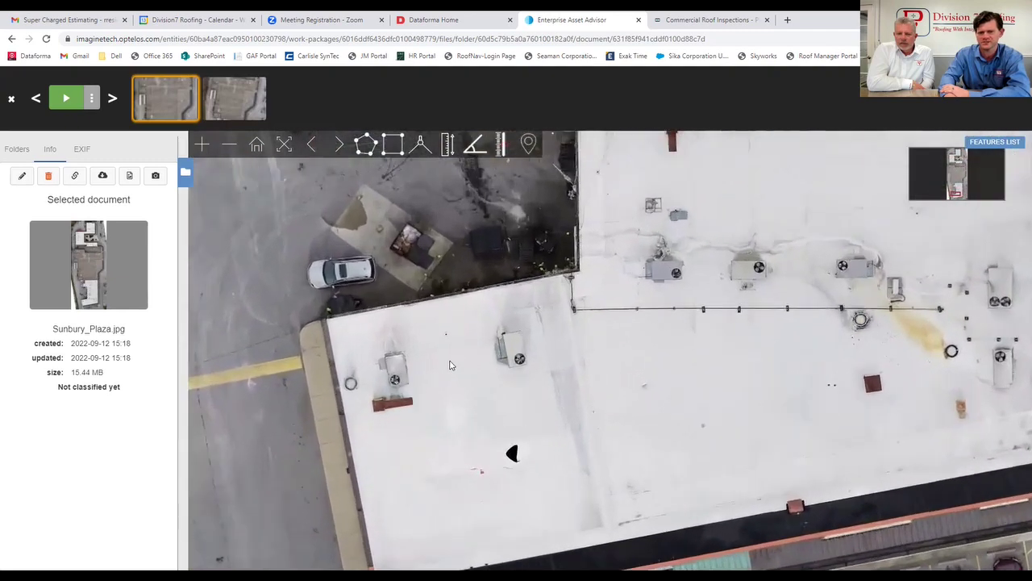
pyautogui.scroll(3, 436, 375)
pyautogui.scroll(2, 409, 346)
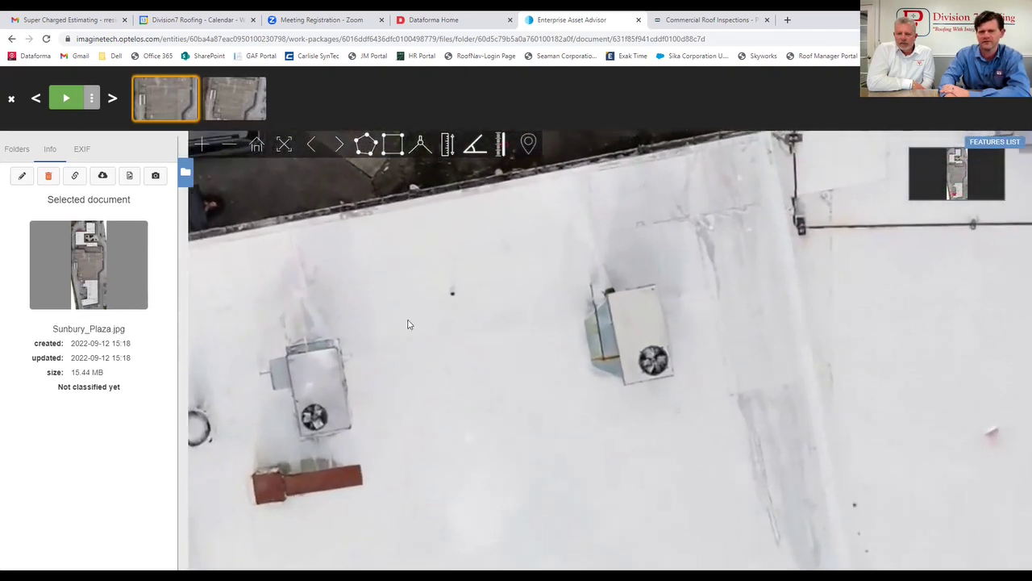
pyautogui.moveTo(409, 324); pyautogui.dragTo(485, 377)
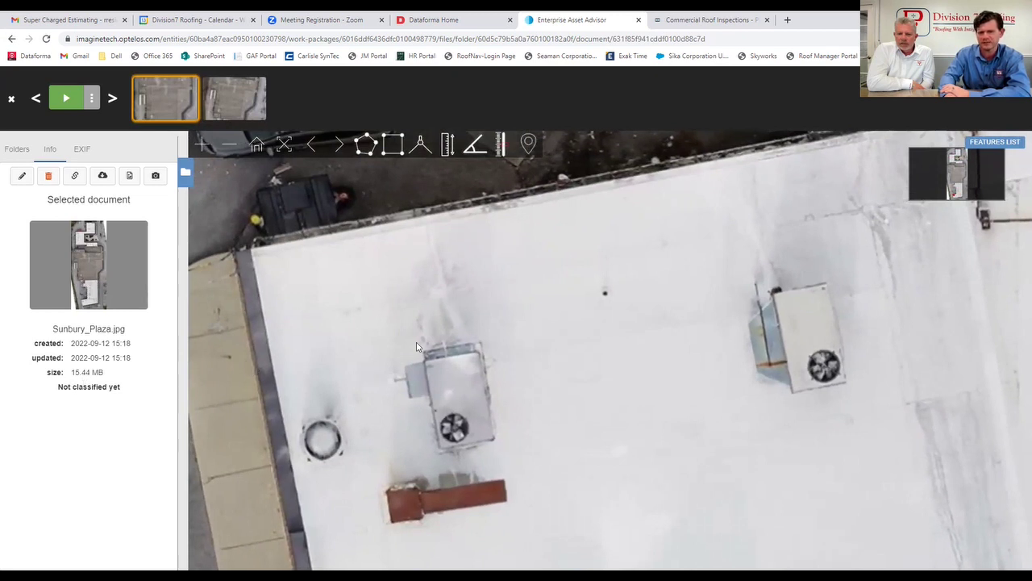
pyautogui.moveTo(346, 437); pyautogui.dragTo(382, 336)
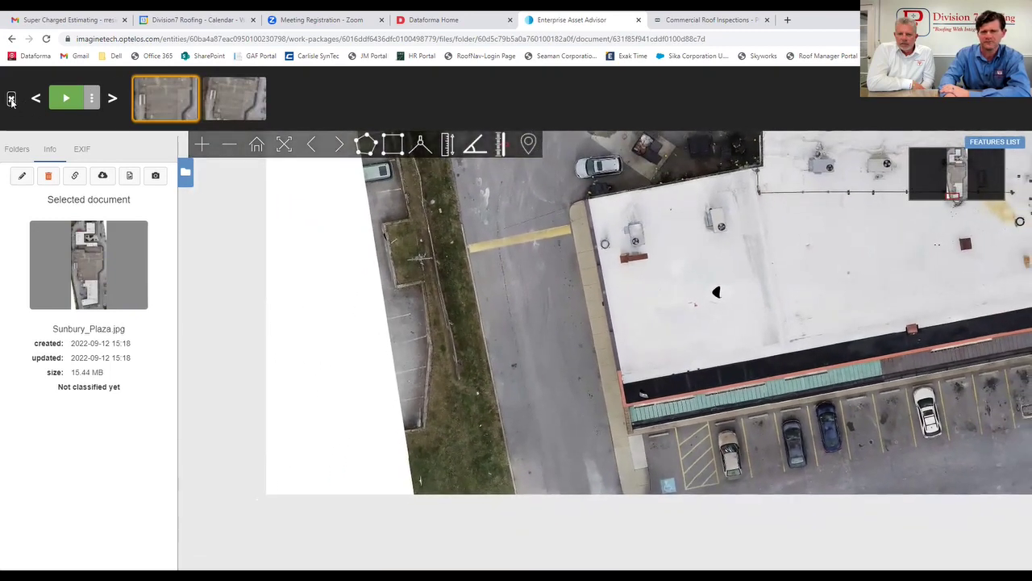
pyautogui.click(12, 99)
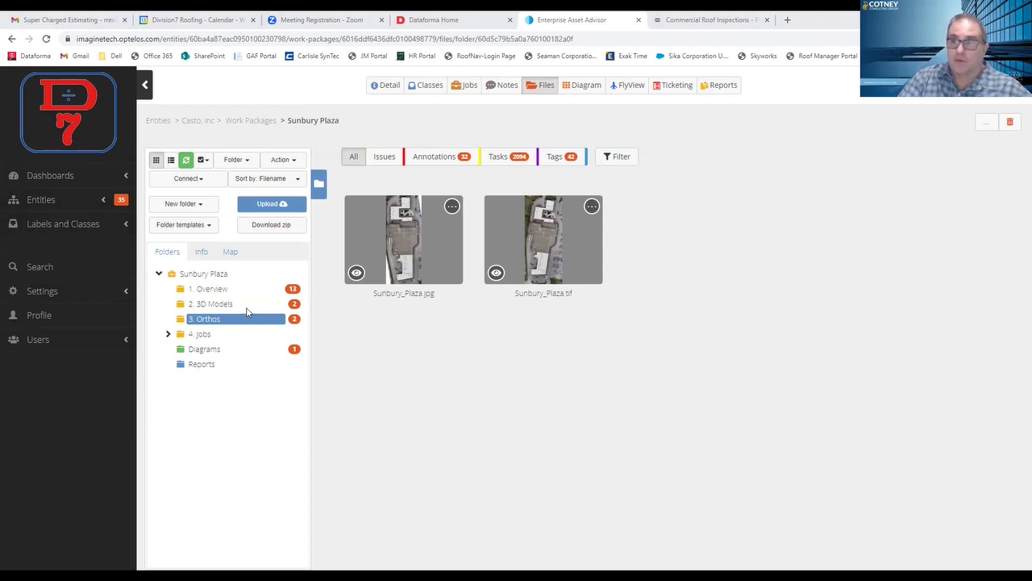
# Open the entity map and activate its work package search
pyautogui.click(67, 209)
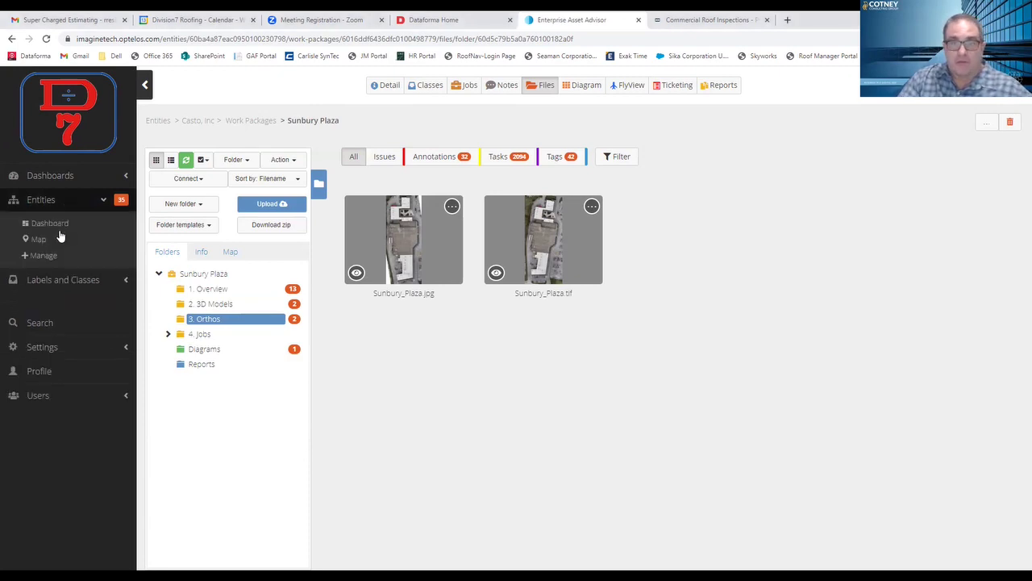
pyautogui.click(56, 239)
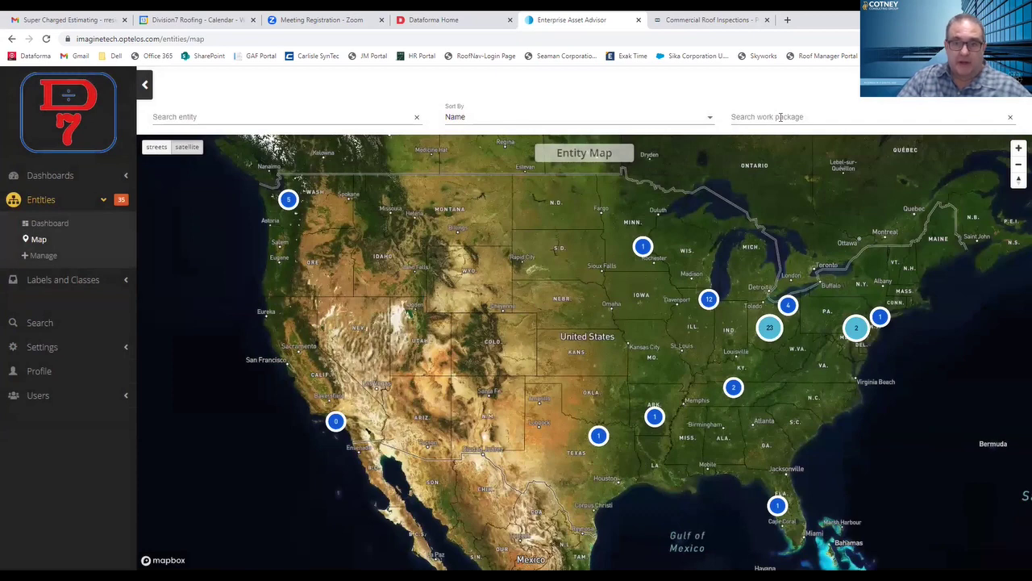
pyautogui.click(781, 117)
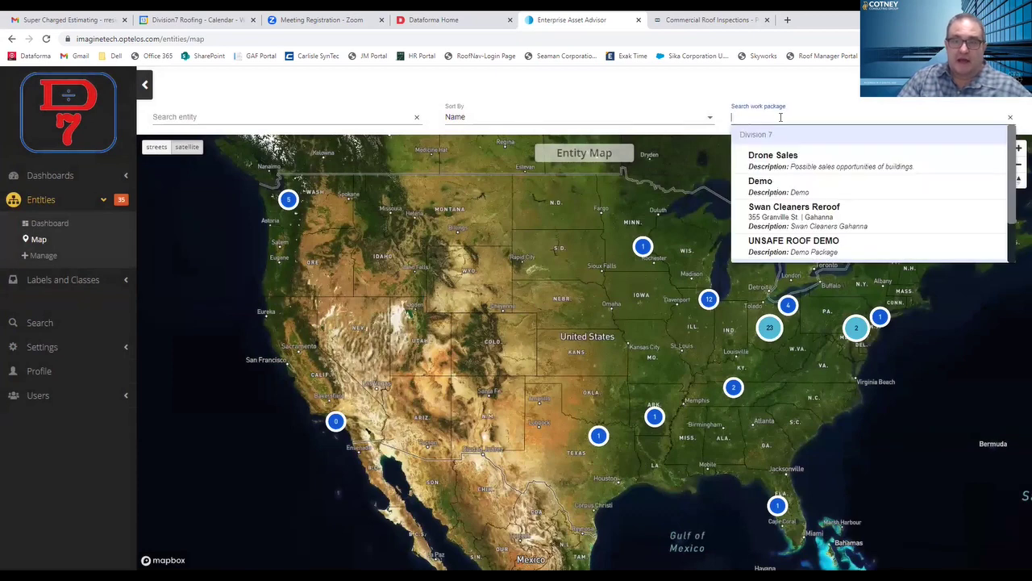
pyautogui.write('kmart')
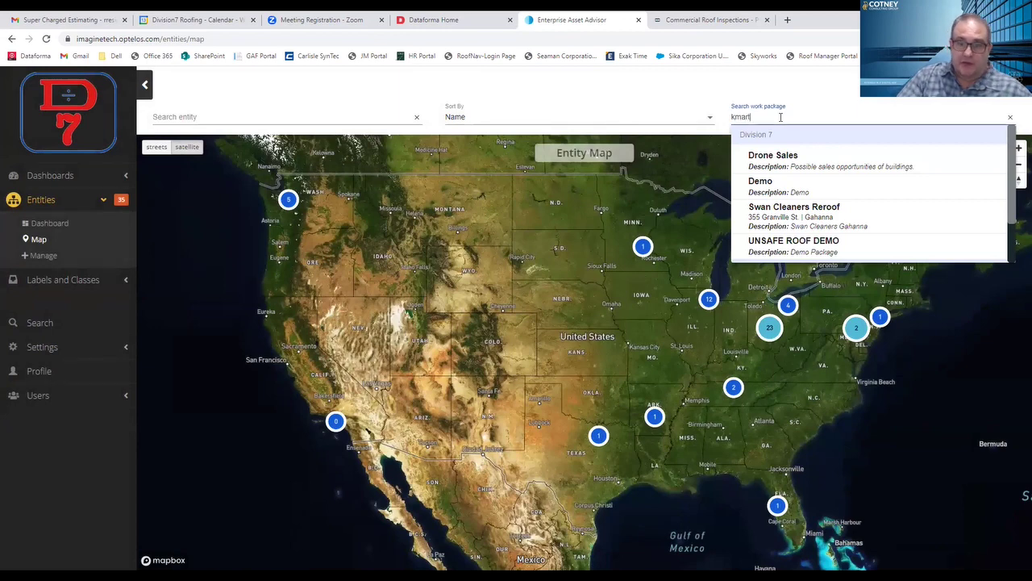
pyautogui.press('BackSpace')
pyautogui.press('BackSpace')
pyautogui.press('BackSpace')
pyautogui.press('BackSpace')
pyautogui.press('BackSpace')
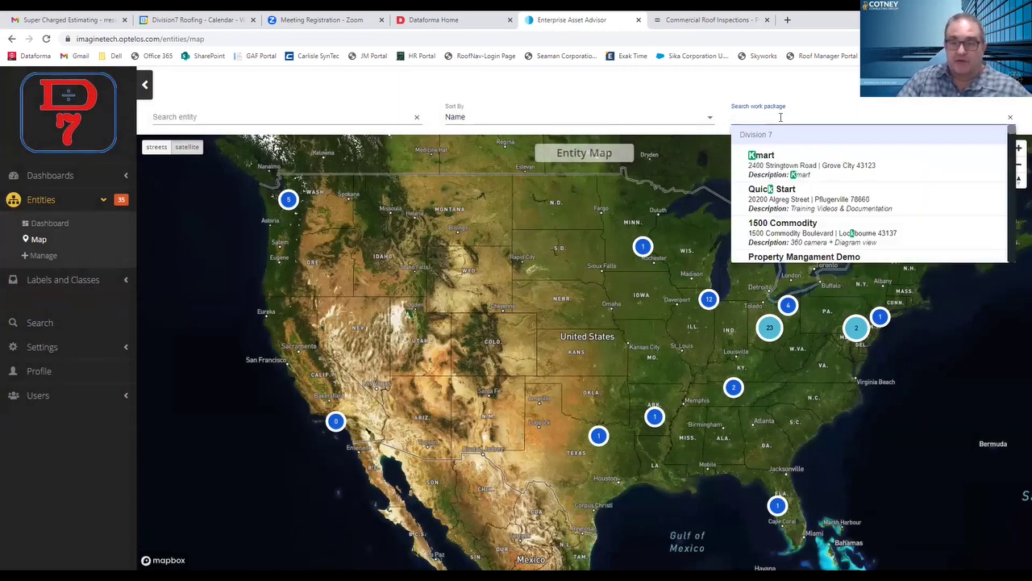
# Search work packages for "mccon" and open the McConnell Arts Center package in FlyView
pyautogui.write('mccon')
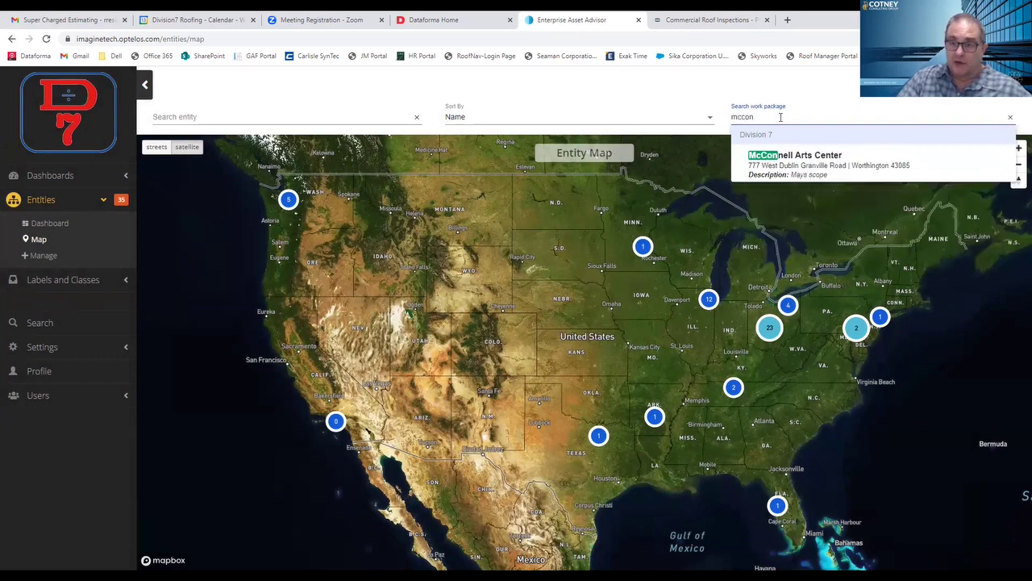
pyautogui.click(817, 163)
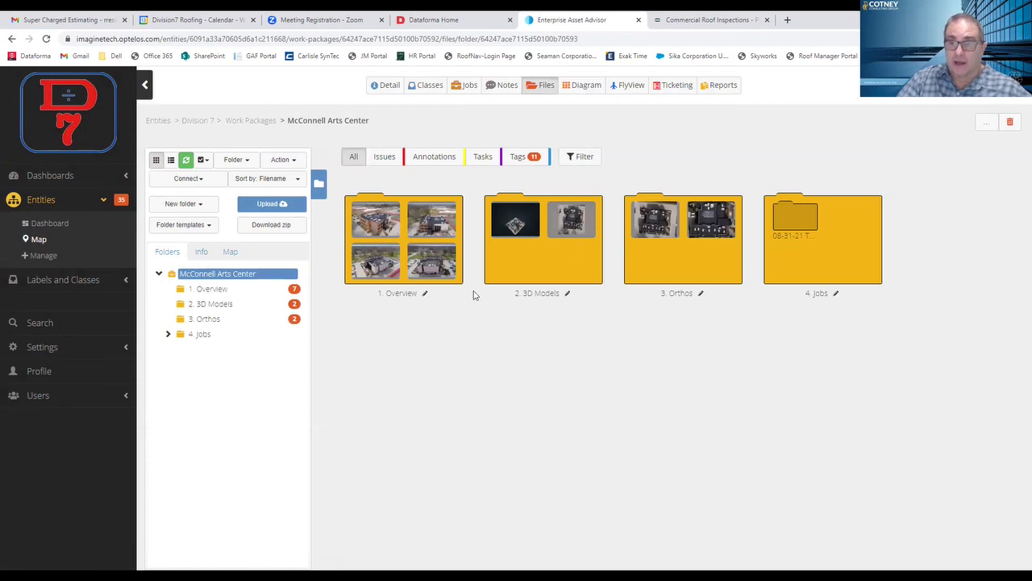
pyautogui.click(628, 85)
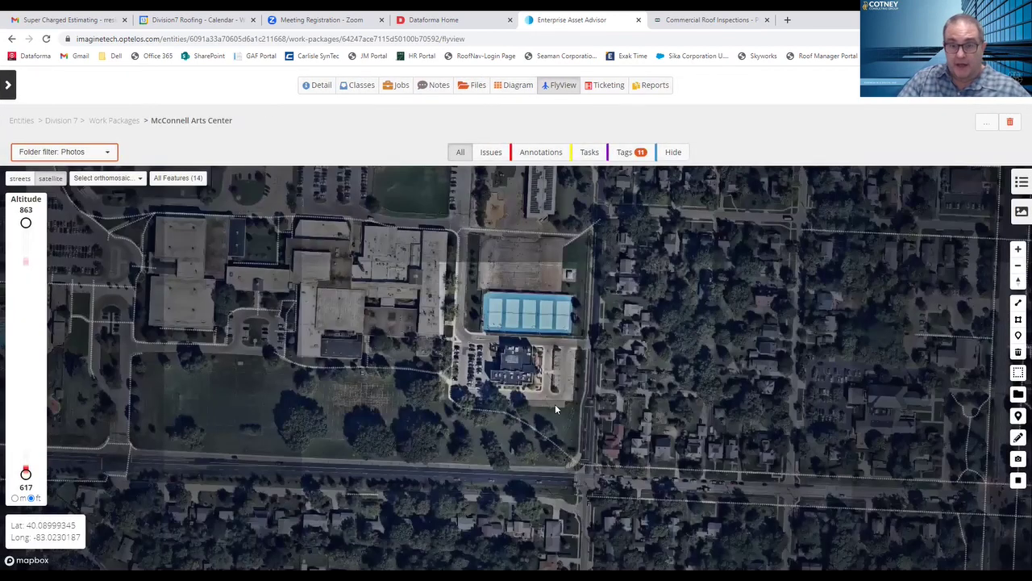
# Hide the photo markers over the McConnell Arts Center and examine the outlined areas on its roof ortho
pyautogui.scroll(5, 555, 404)
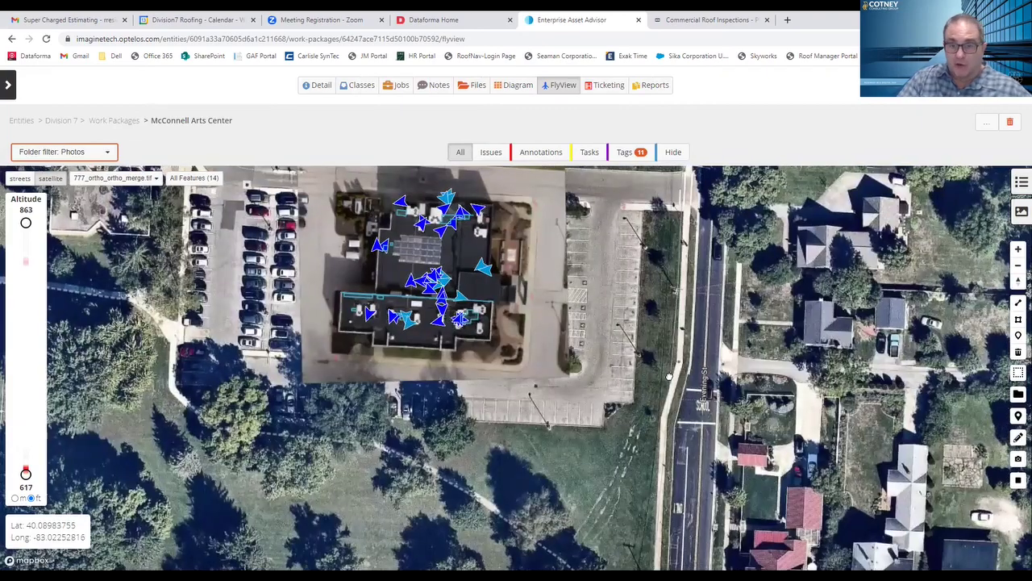
pyautogui.moveTo(670, 376); pyautogui.dragTo(741, 433)
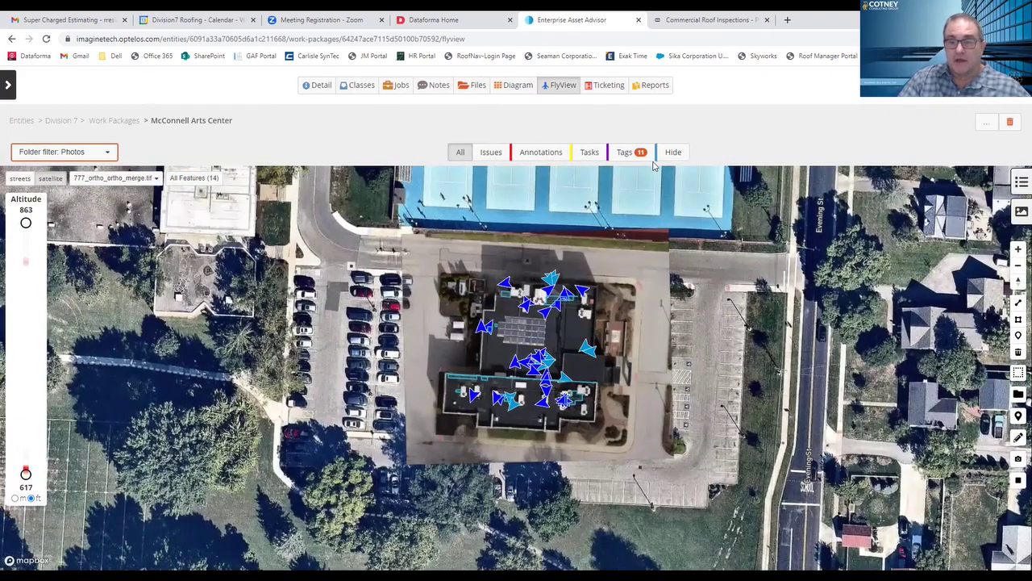
pyautogui.click(674, 153)
pyautogui.scroll(3, 544, 371)
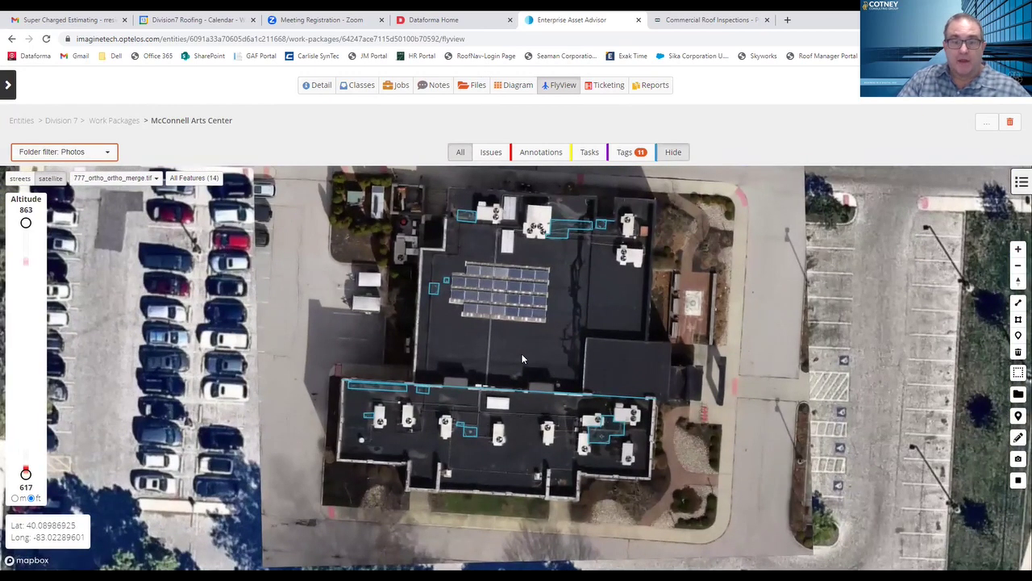
pyautogui.moveTo(582, 347); pyautogui.dragTo(613, 357)
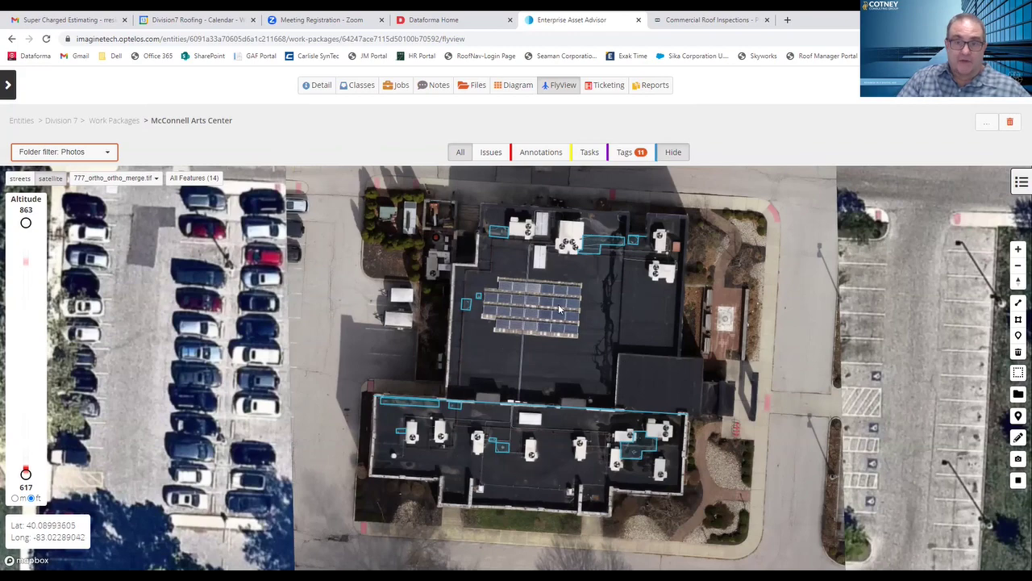
# Return to the entity map, search work packages for "kmart" and open the Kmart package
pyautogui.click(8, 84)
pyautogui.click(52, 236)
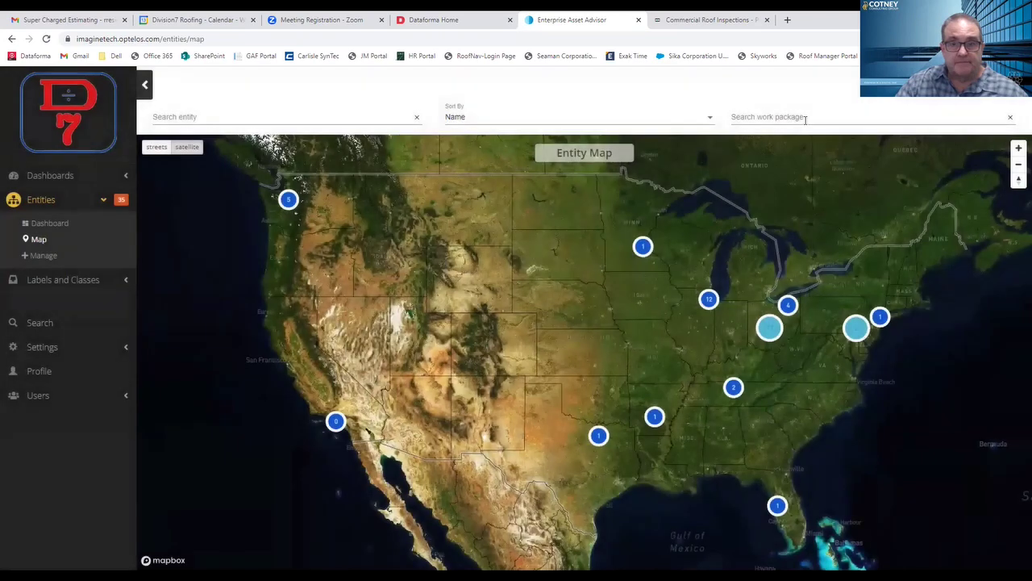
pyautogui.click(805, 120)
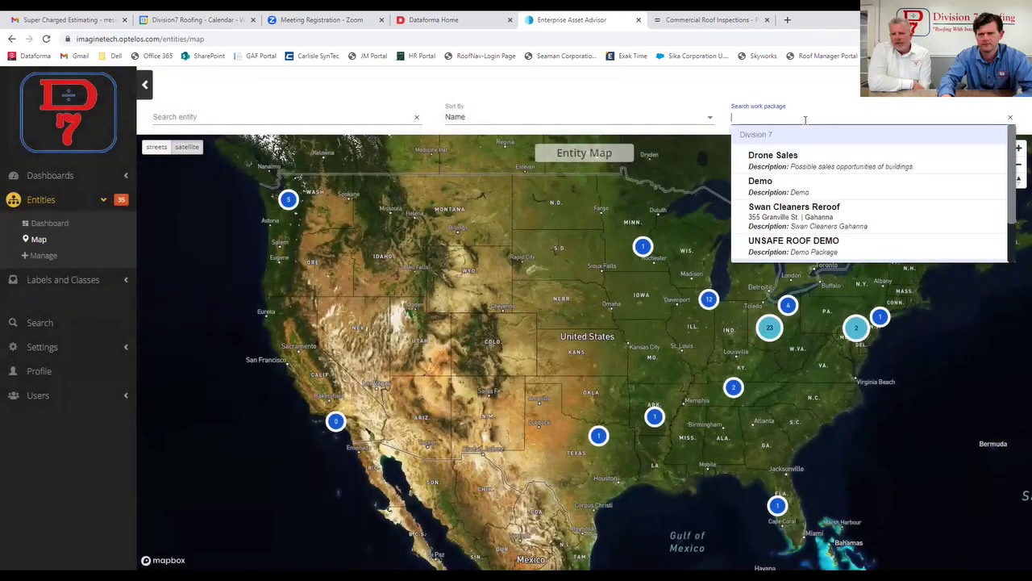
pyautogui.write('kmart')
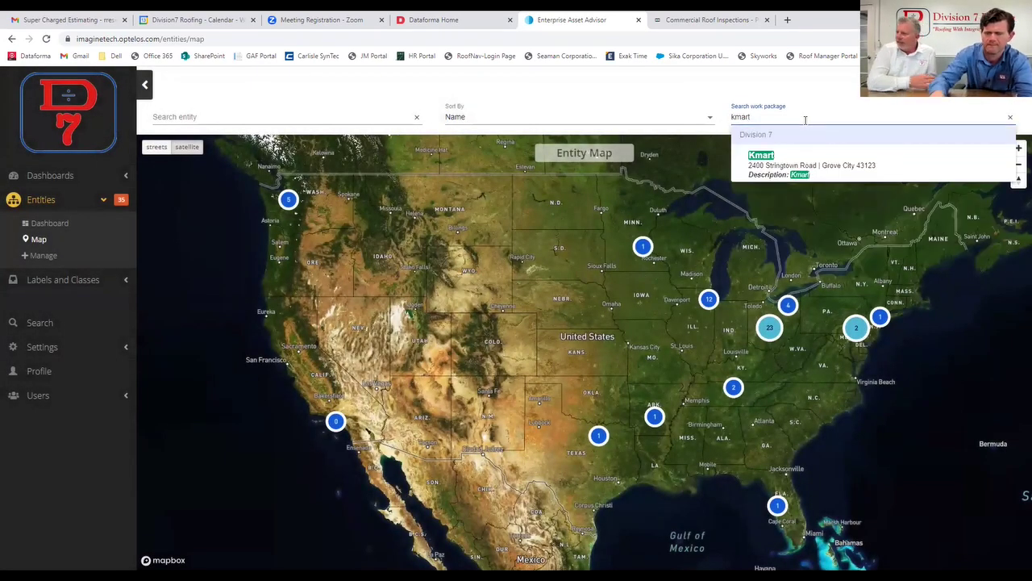
pyautogui.click(831, 164)
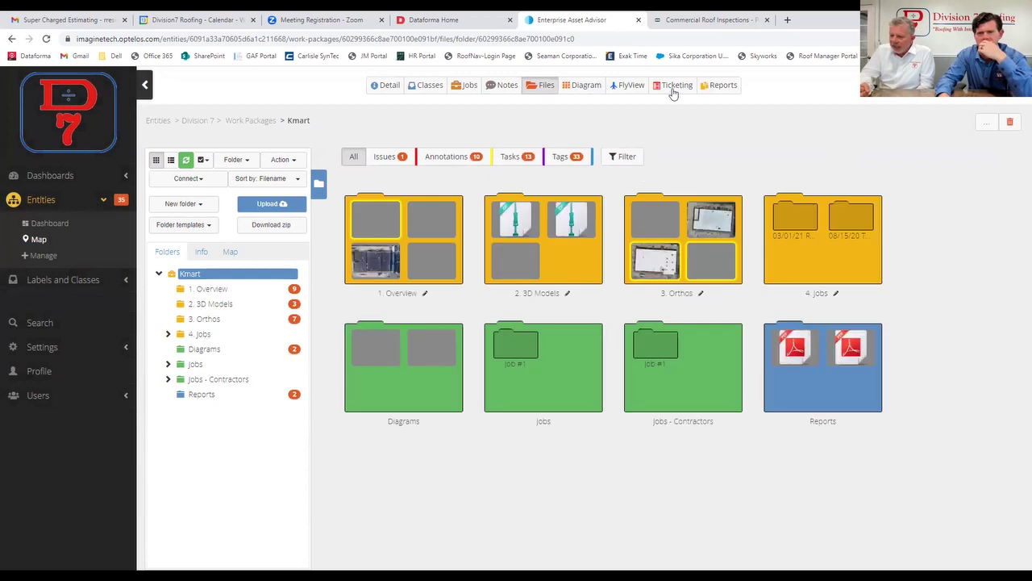
# Open the Kmart package's ticketing view, filter it to the Core 1 classification and look through the listed photos
pyautogui.click(675, 88)
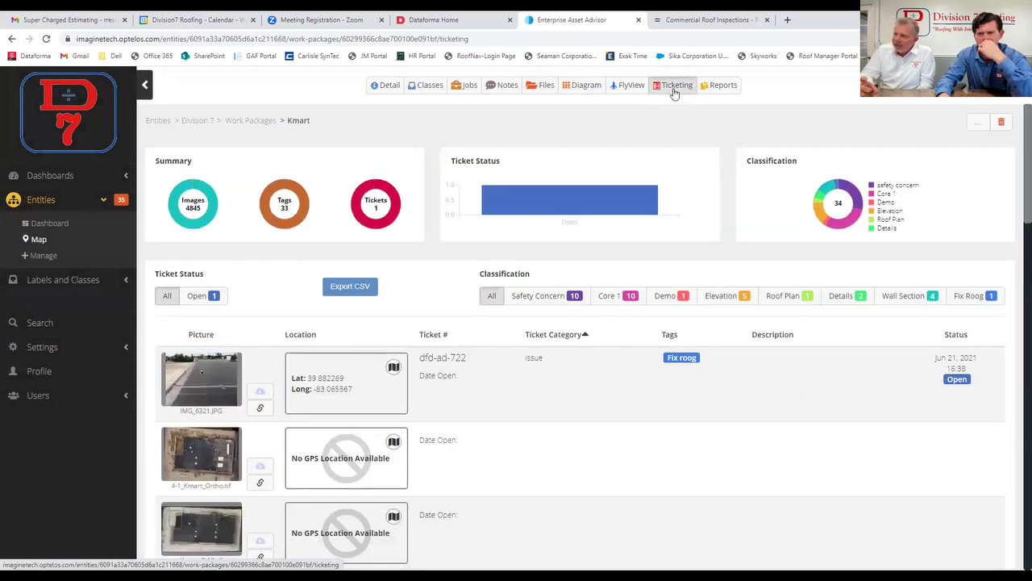
pyautogui.scroll(-1, 573, 332)
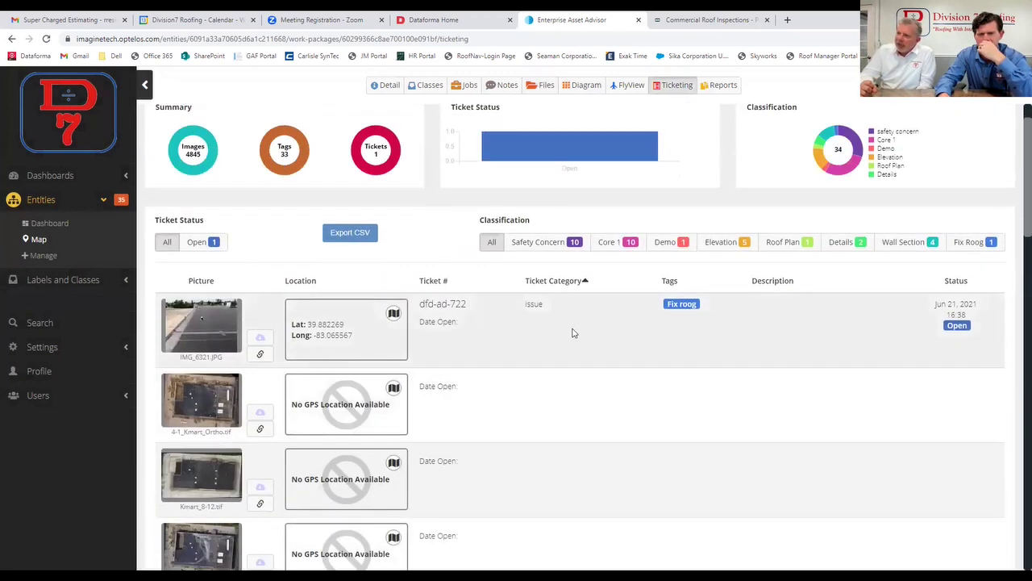
pyautogui.click(617, 245)
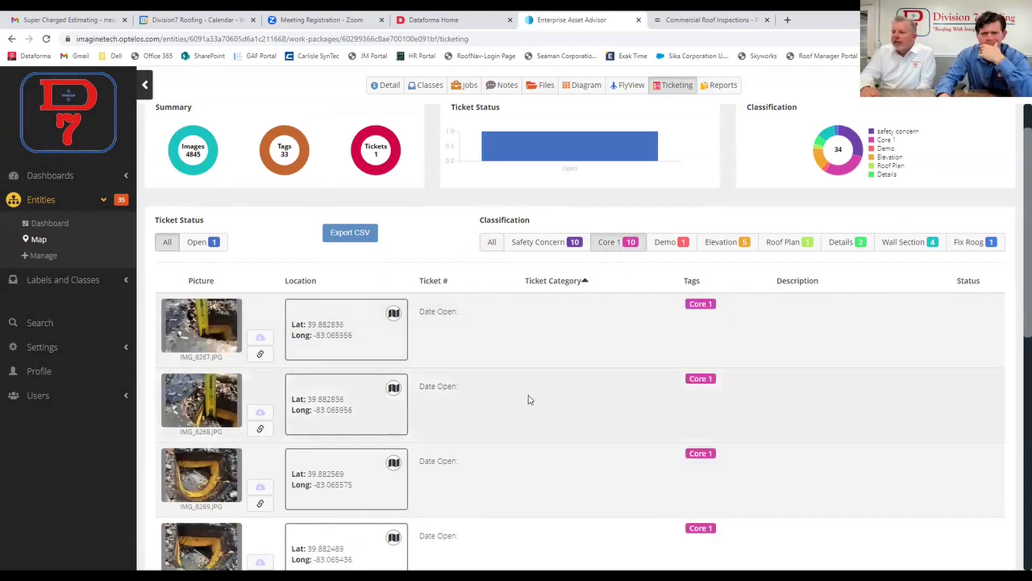
pyautogui.scroll(-3, 500, 419)
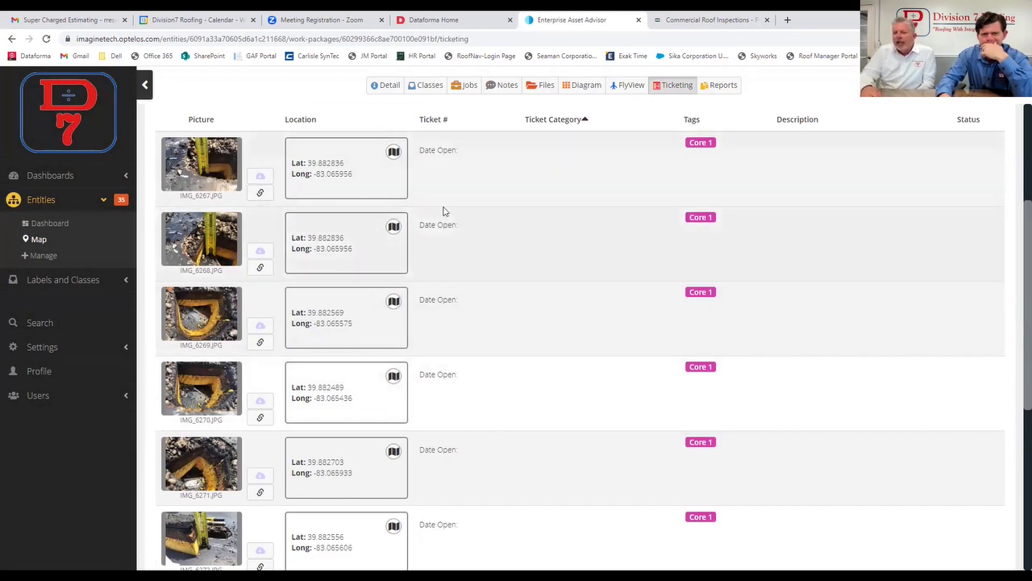
# Open the core photo IMG_6267.JPG and show its location on the map
pyautogui.click(208, 171)
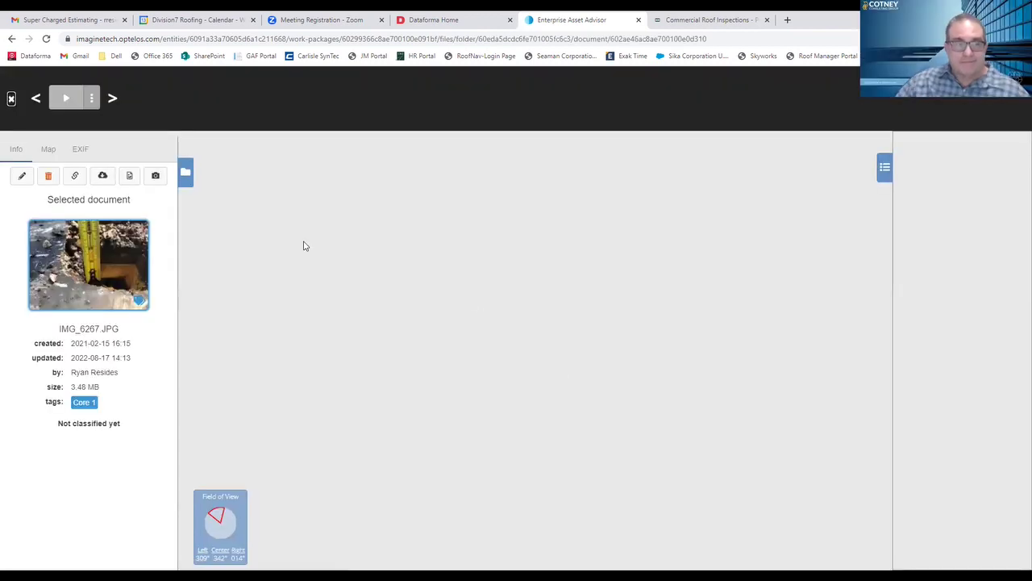
pyautogui.click(48, 148)
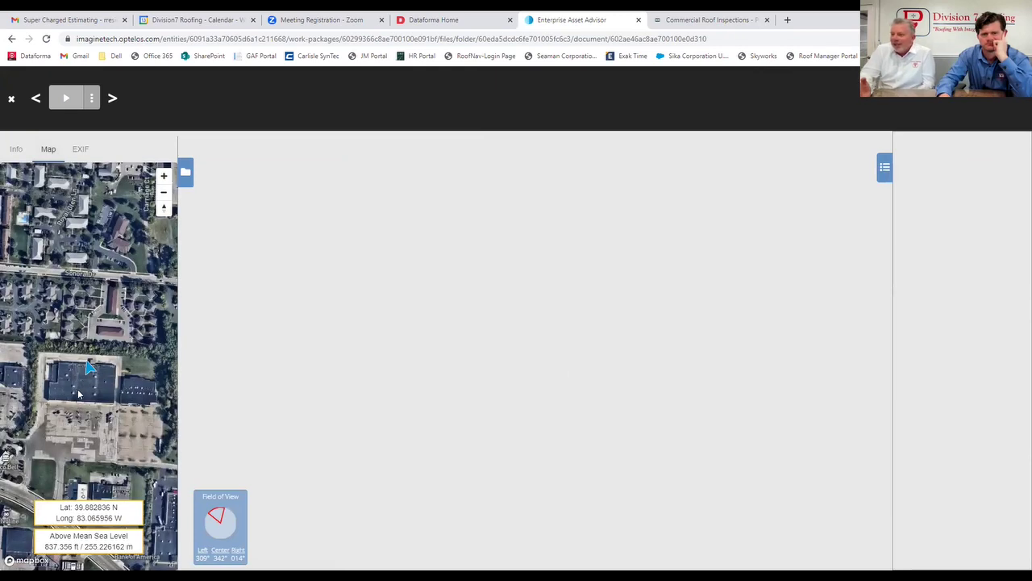
# Examine the core's spot on the roof in the photo's location map, close the photo and skim the Core 1 list
pyautogui.scroll(3, 78, 394)
pyautogui.scroll(3, 89, 347)
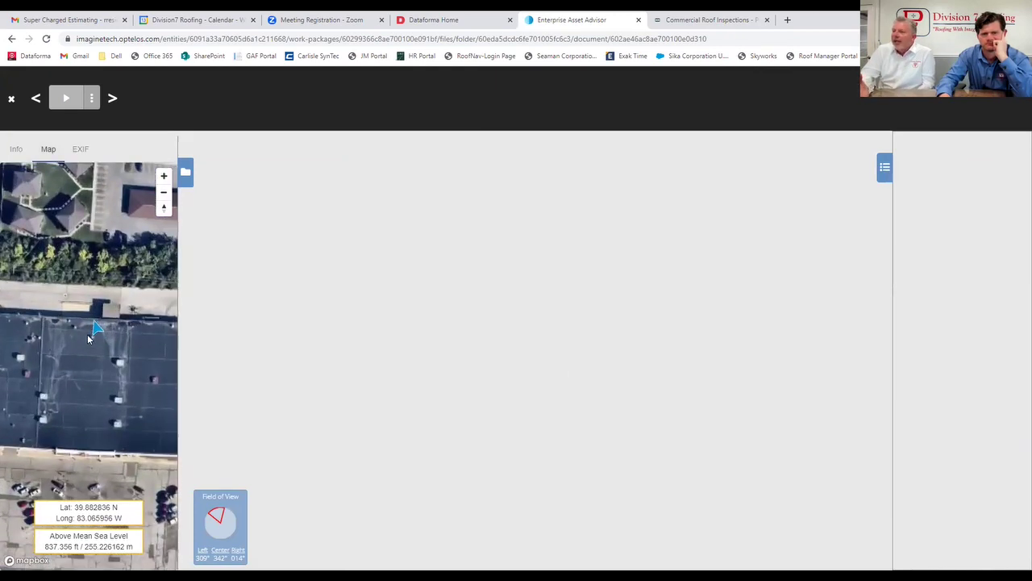
pyautogui.scroll(5, 88, 335)
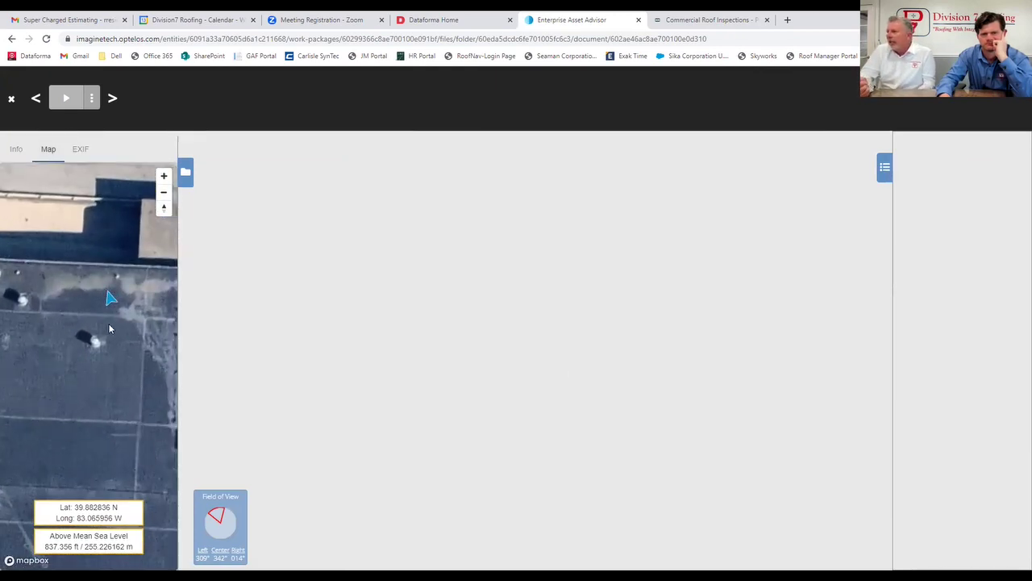
pyautogui.scroll(2, 110, 328)
pyautogui.scroll(-4, 110, 327)
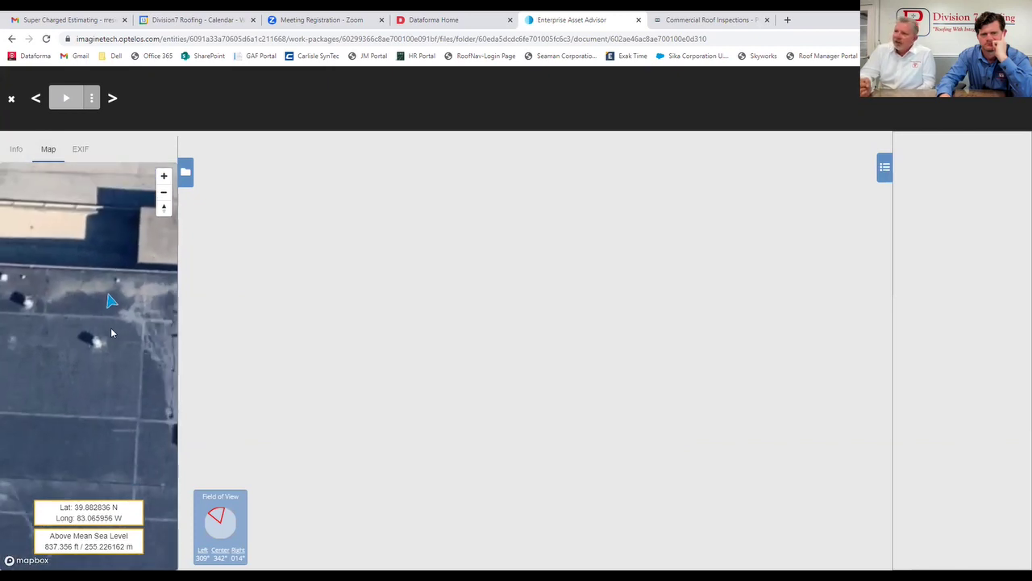
pyautogui.click(11, 100)
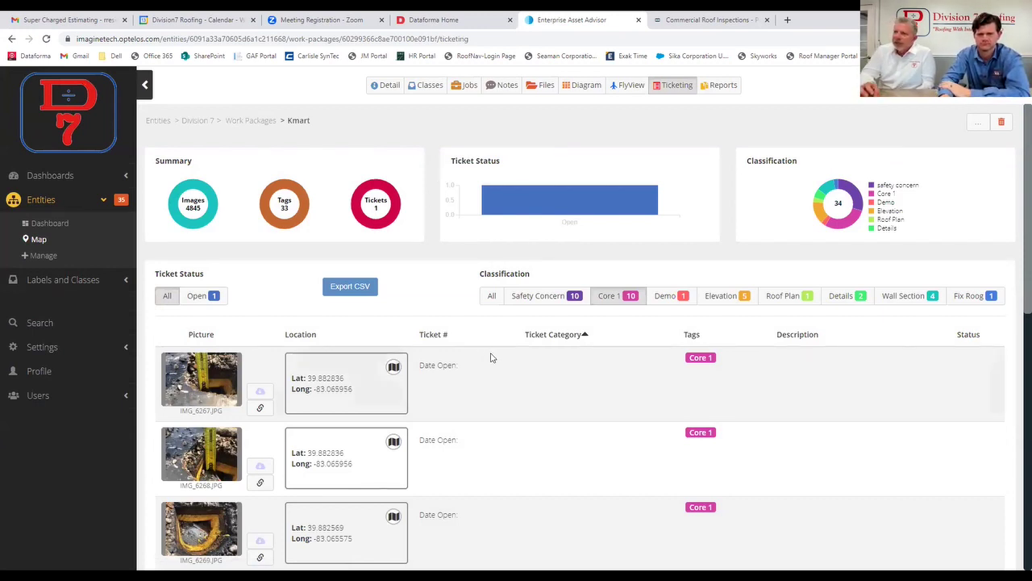
pyautogui.scroll(-3, 490, 397)
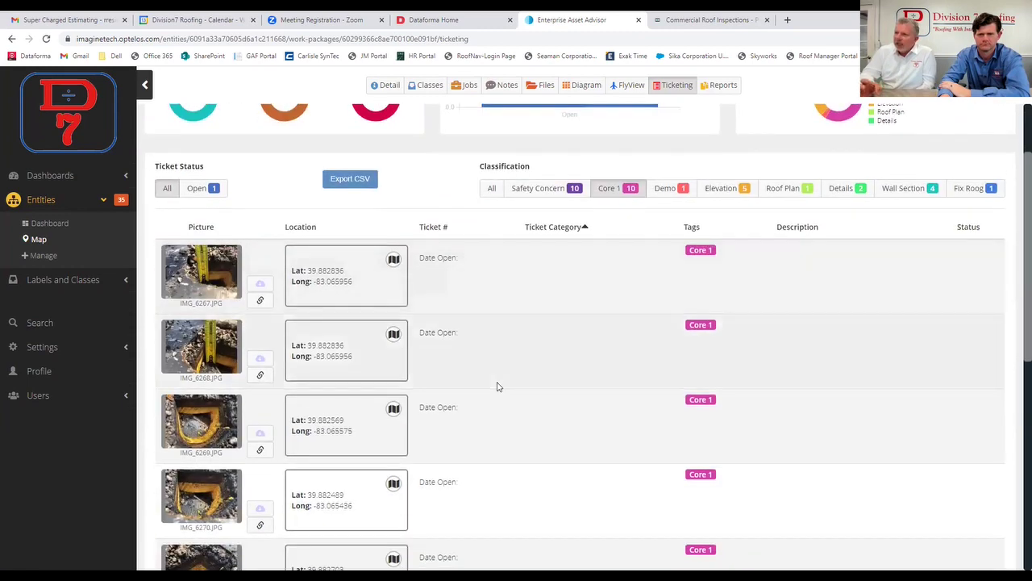
pyautogui.scroll(3, 495, 387)
# Open the Kmart package's FlyView map and hide all of its measurement features
pyautogui.click(632, 85)
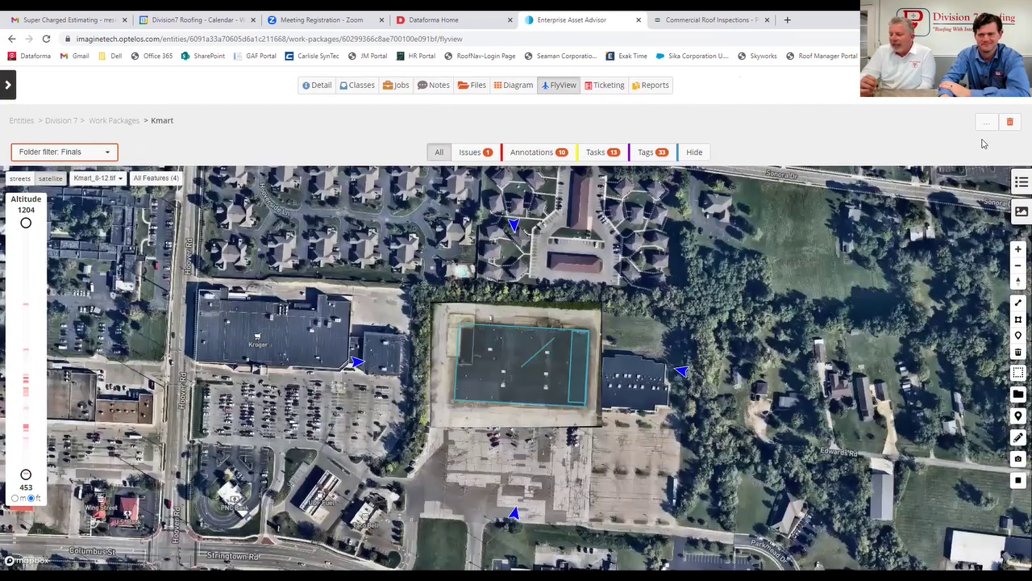
pyautogui.click(1020, 182)
pyautogui.click(942, 184)
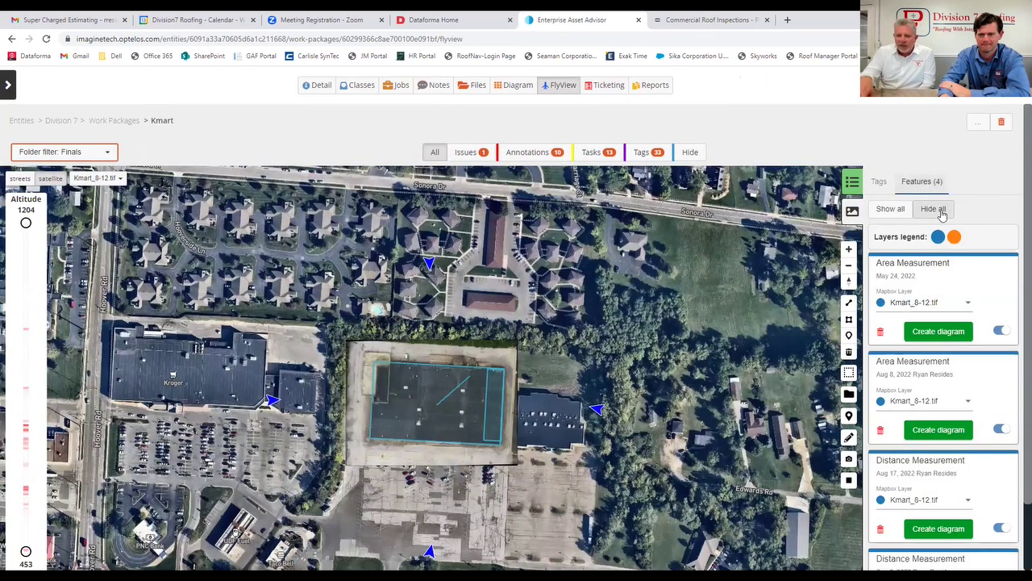
pyautogui.click(934, 209)
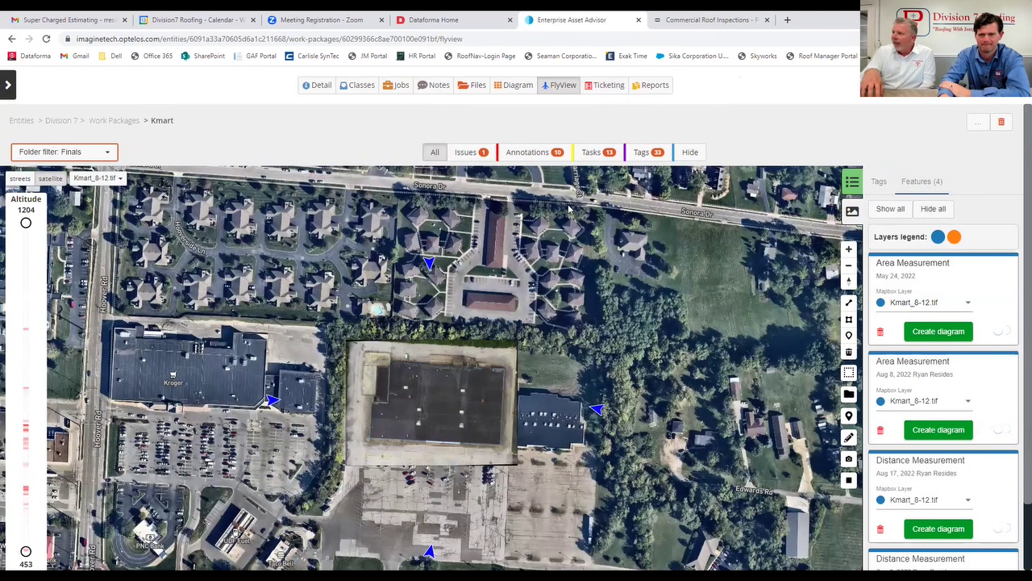
# Hide the photo markers on the Kmart map and examine the bare roof ortho up close
pyautogui.click(538, 157)
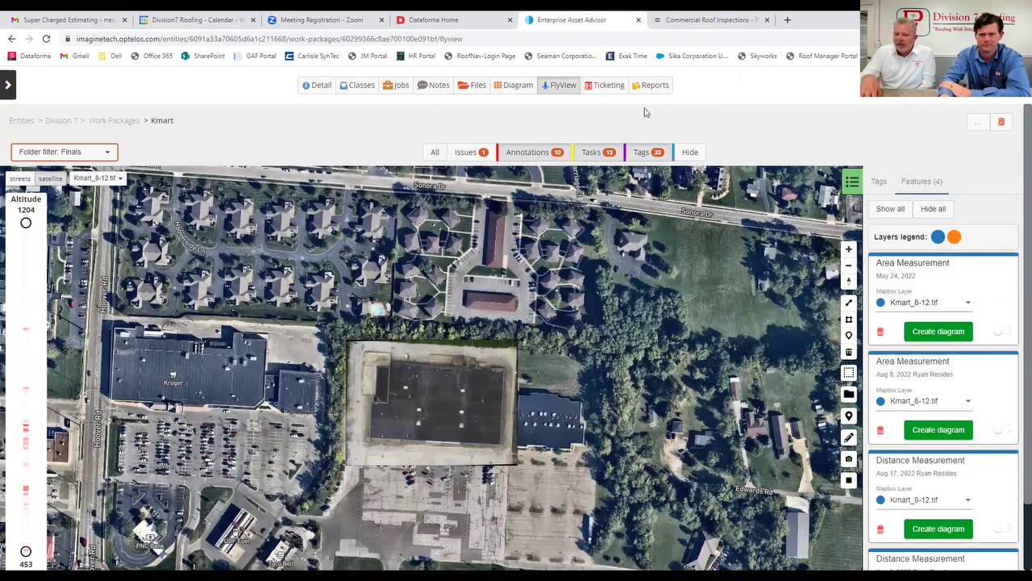
pyautogui.scroll(3, 520, 296)
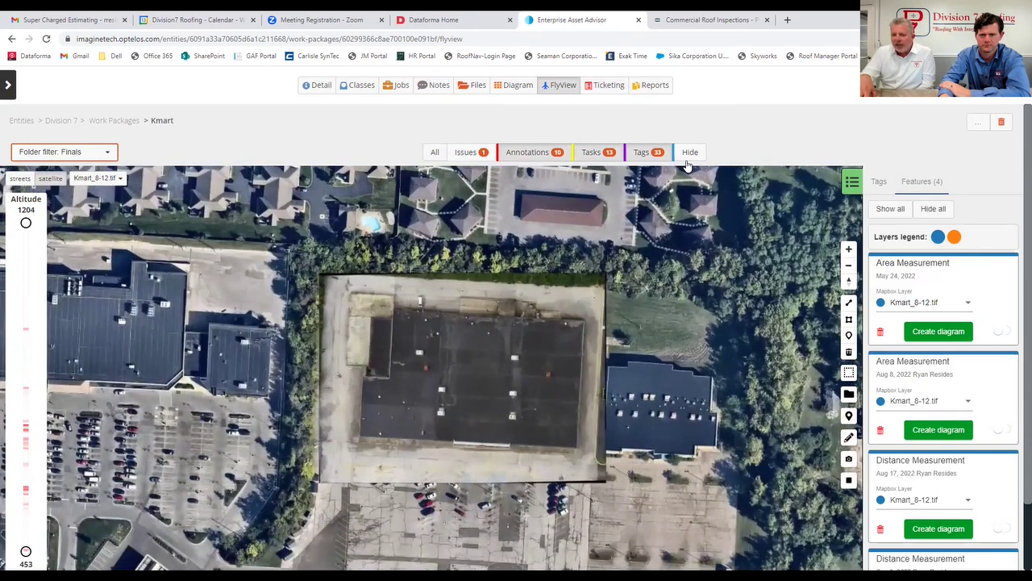
pyautogui.scroll(3, 469, 374)
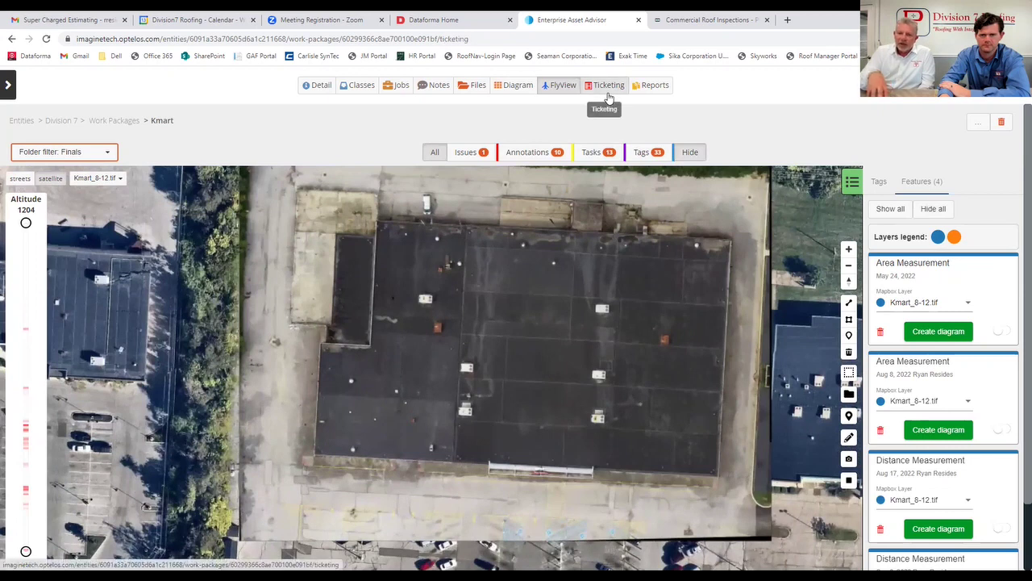
# Return to the ticketing view, filter it to Core 1, open IMG_6267.JPG and show its location map
pyautogui.click(605, 87)
pyautogui.click(620, 296)
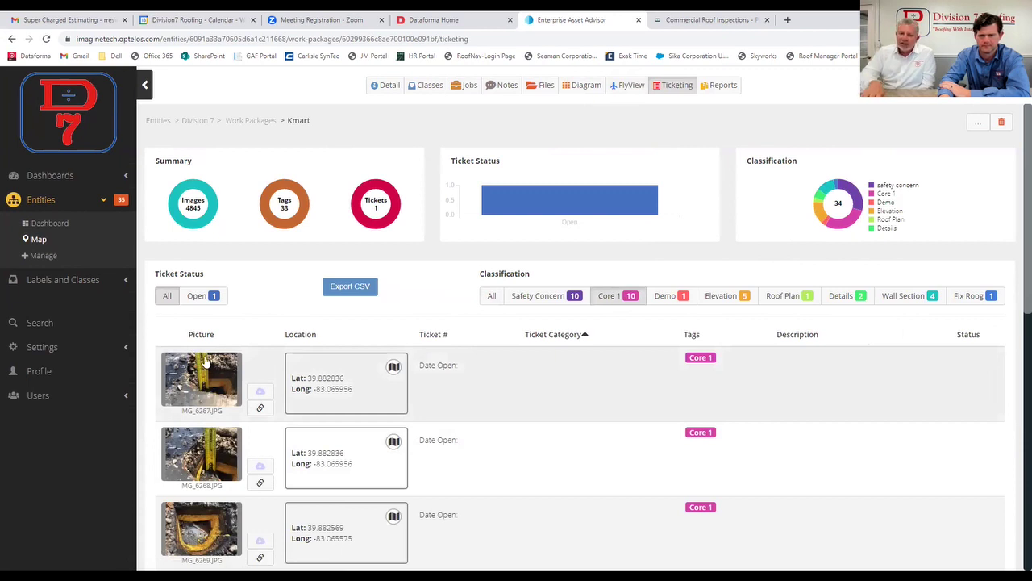
pyautogui.click(393, 368)
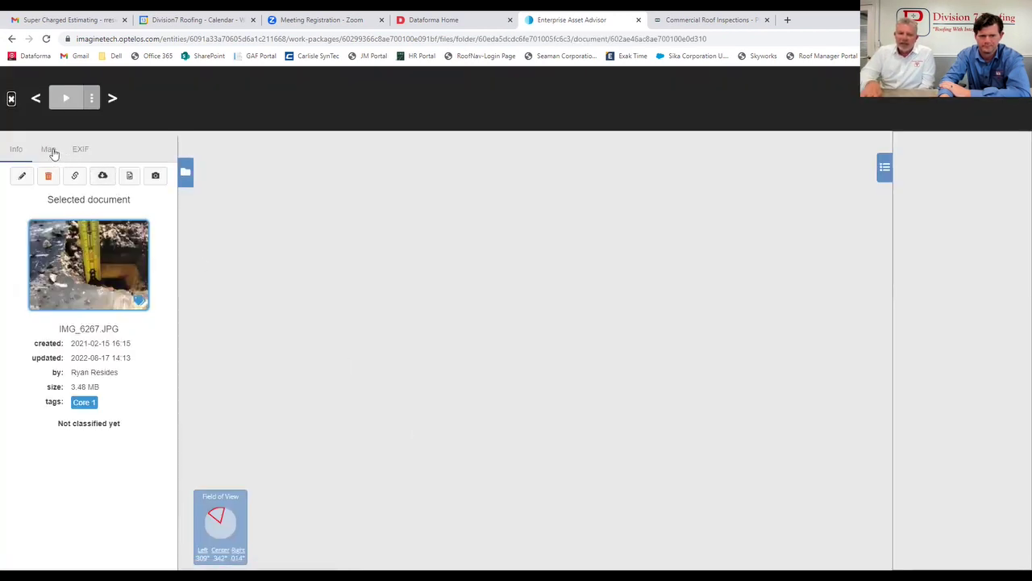
pyautogui.click(49, 152)
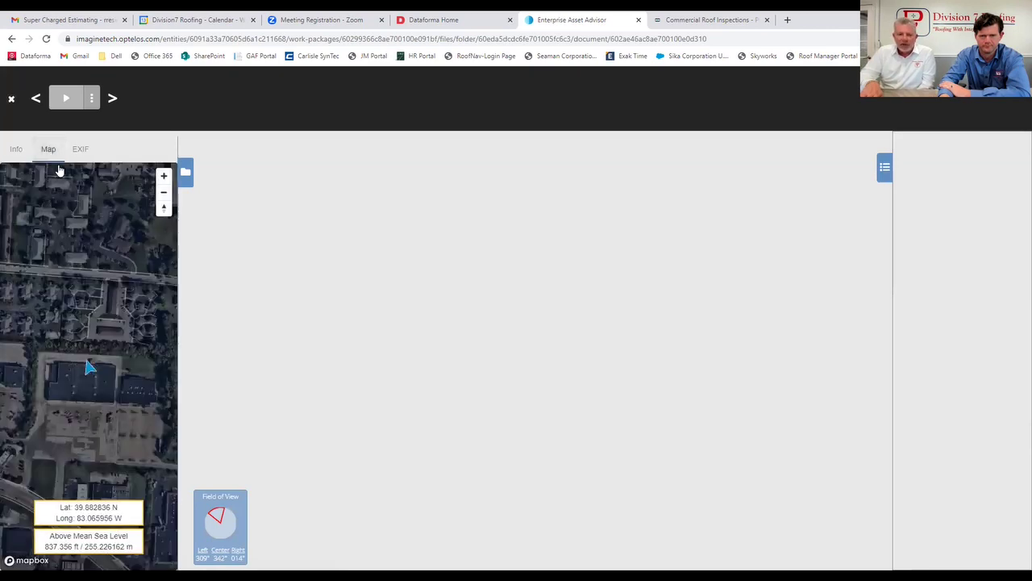
# Inspect the roof around the IMG_6267.JPG location marker and close the photo
pyautogui.scroll(5, 96, 395)
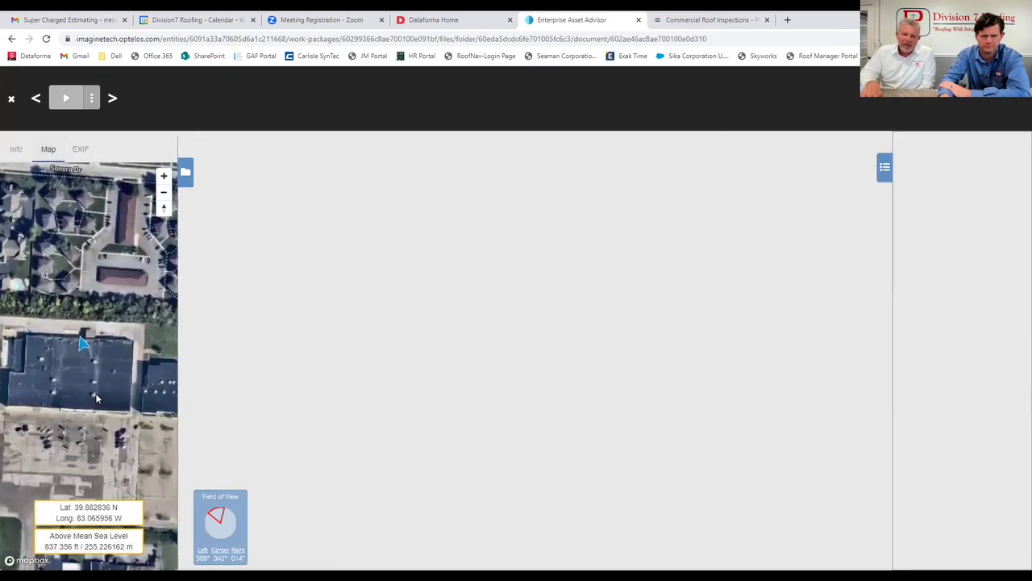
pyautogui.scroll(4, 80, 368)
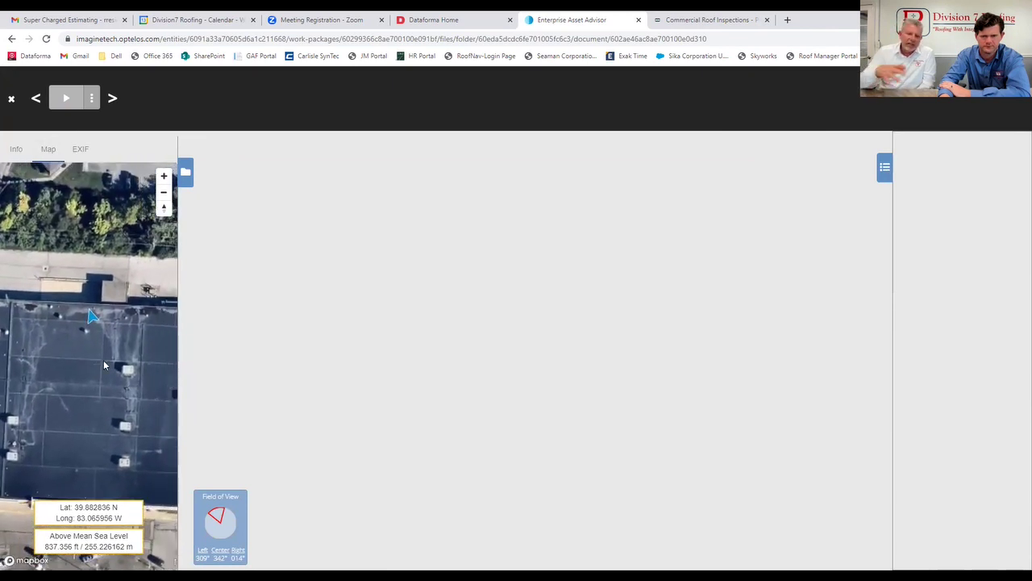
pyautogui.scroll(-3, 74, 395)
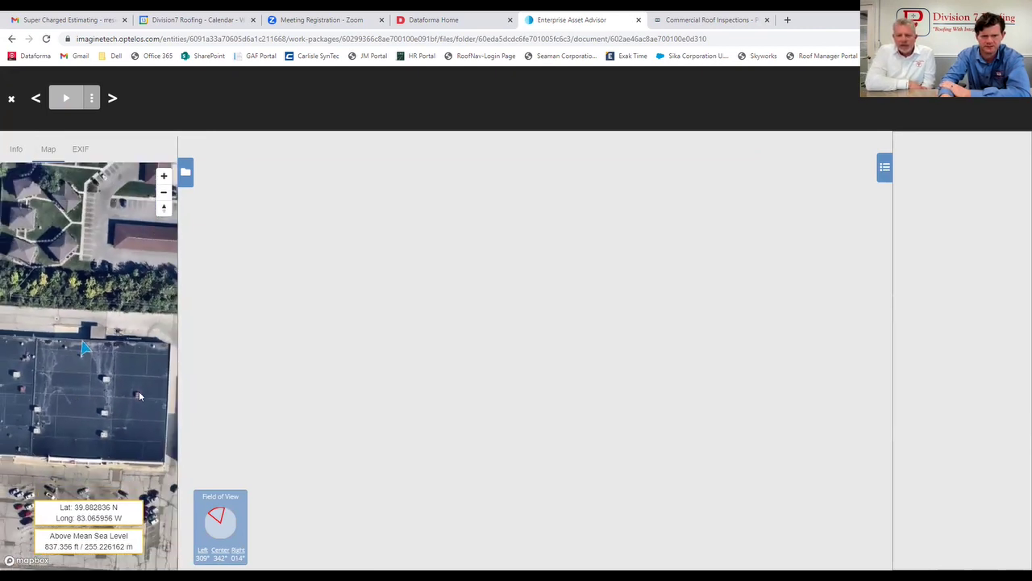
pyautogui.click(12, 100)
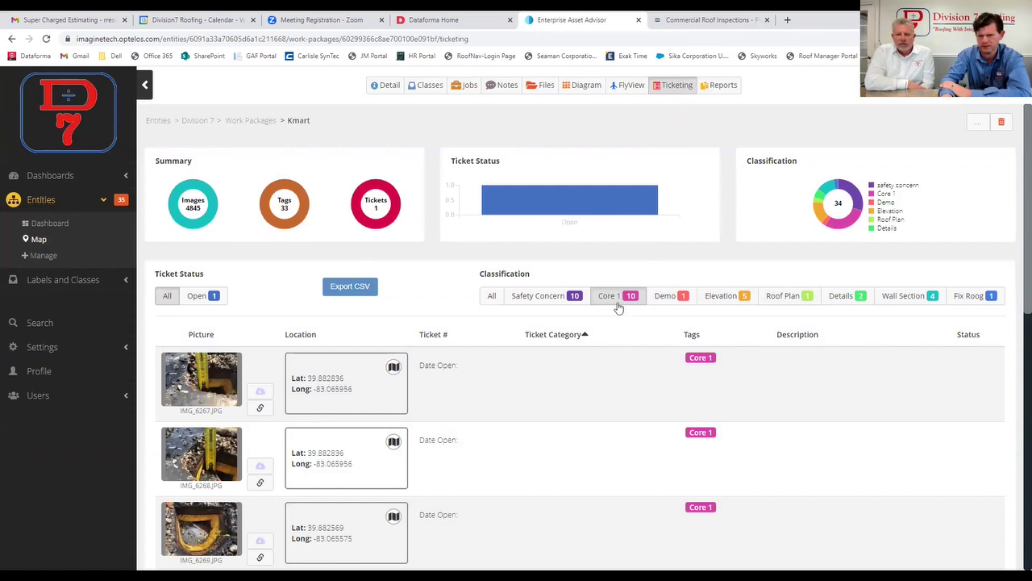
# Find core photo IMG_6272.JPG in the Core 1 list, preview its map position, open it and show its location map
pyautogui.scroll(-1, 324, 445)
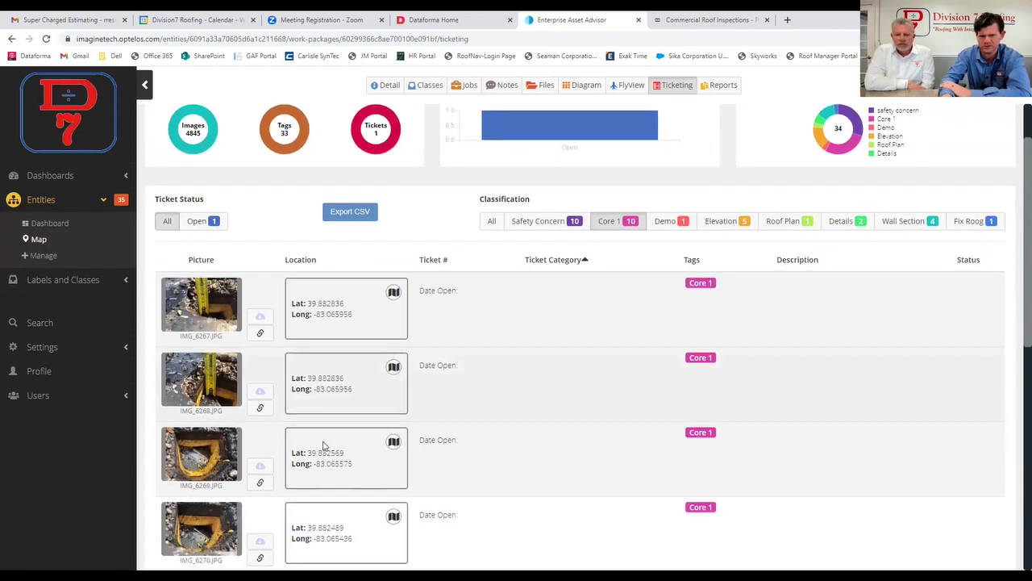
pyautogui.scroll(-2, 325, 445)
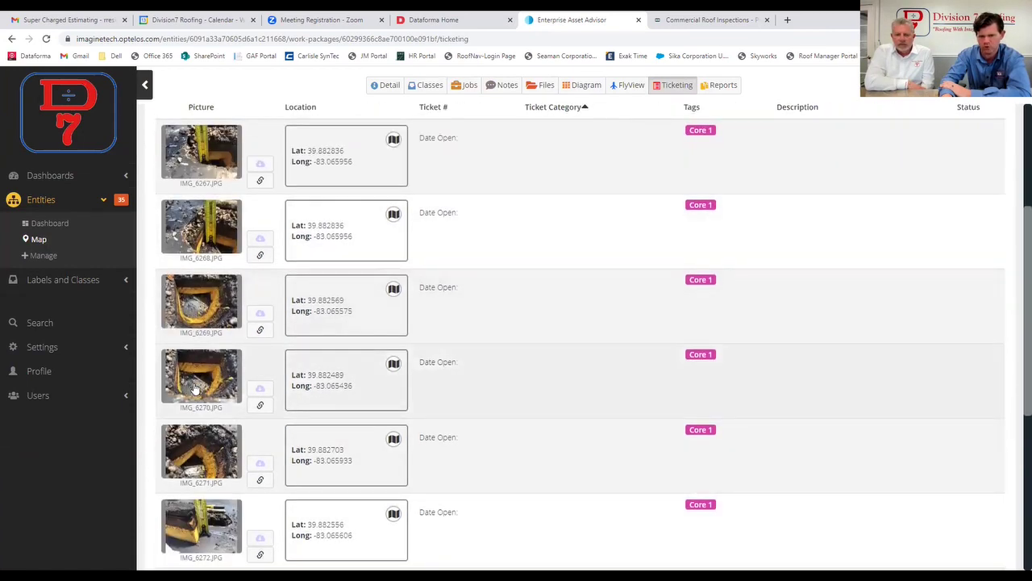
pyautogui.scroll(-2, 193, 389)
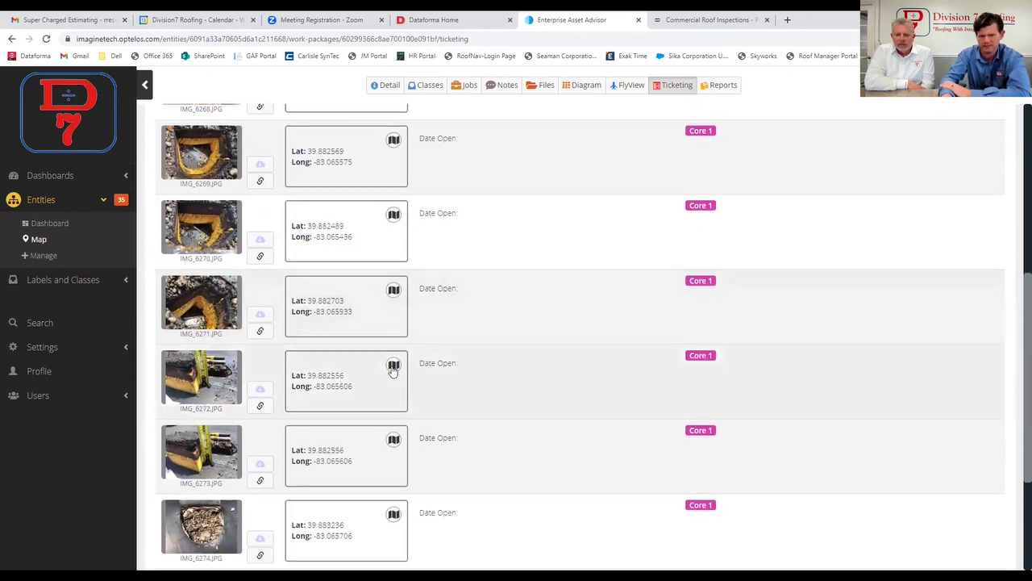
pyautogui.click(393, 367)
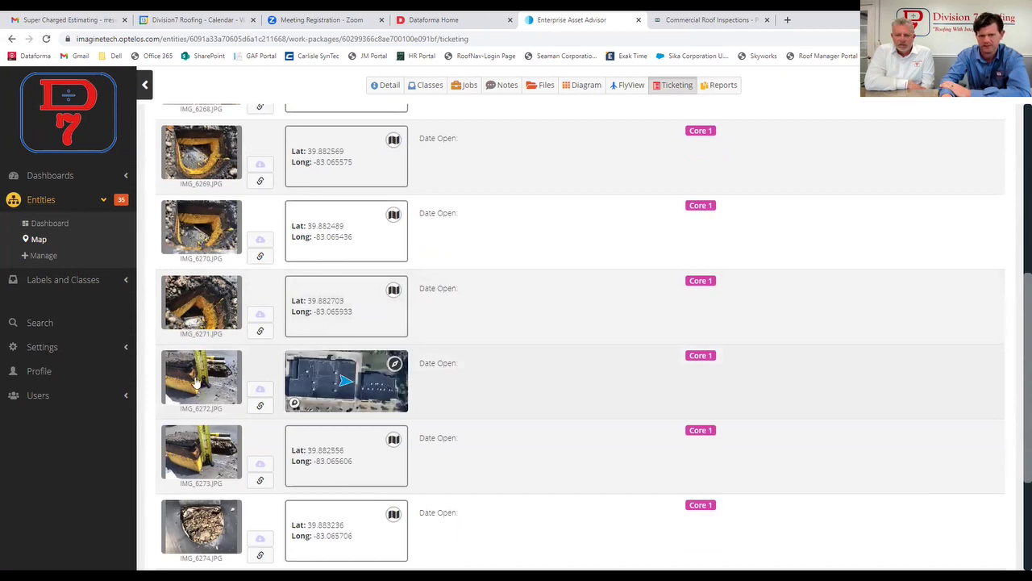
pyautogui.click(203, 380)
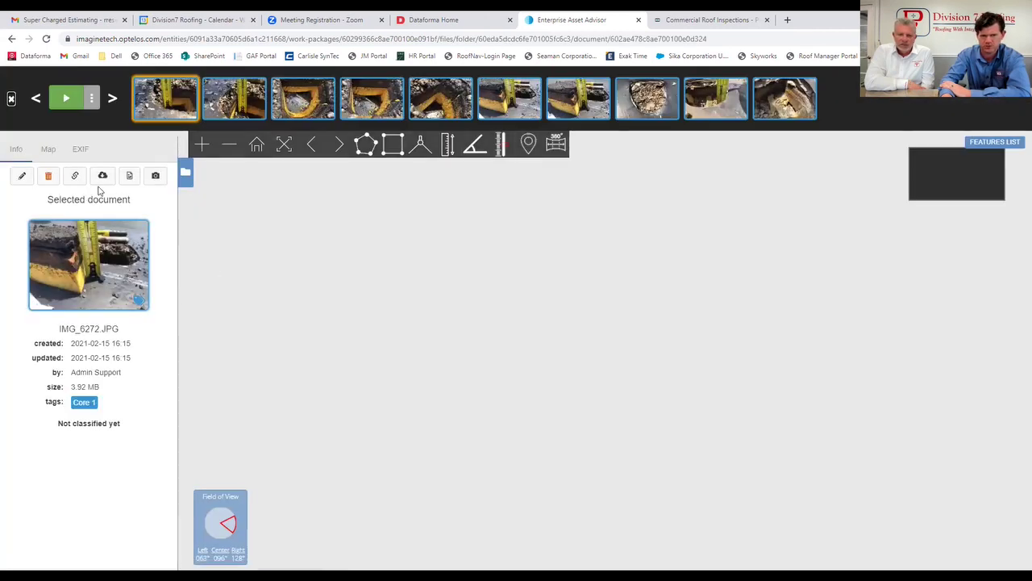
pyautogui.click(48, 151)
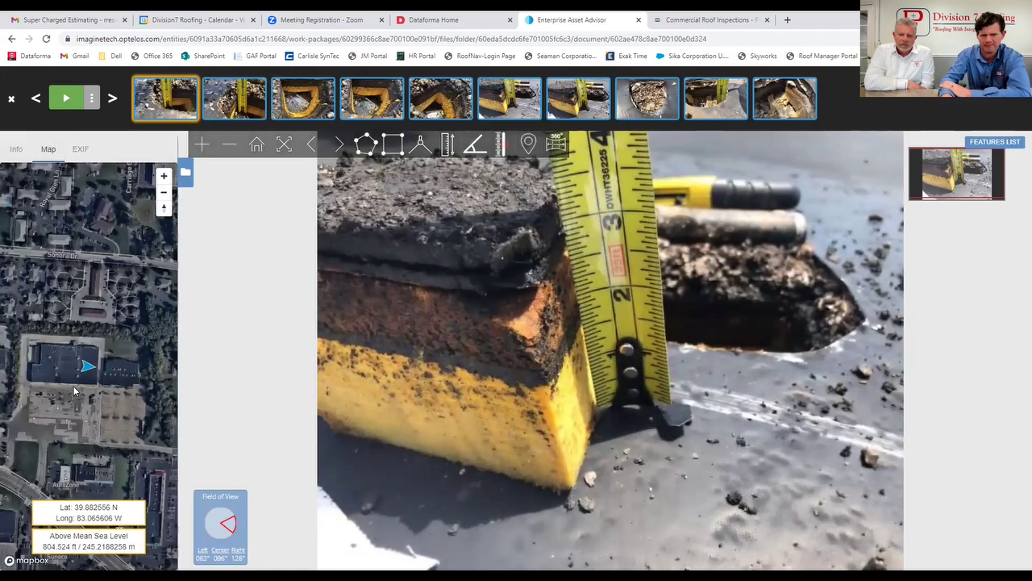